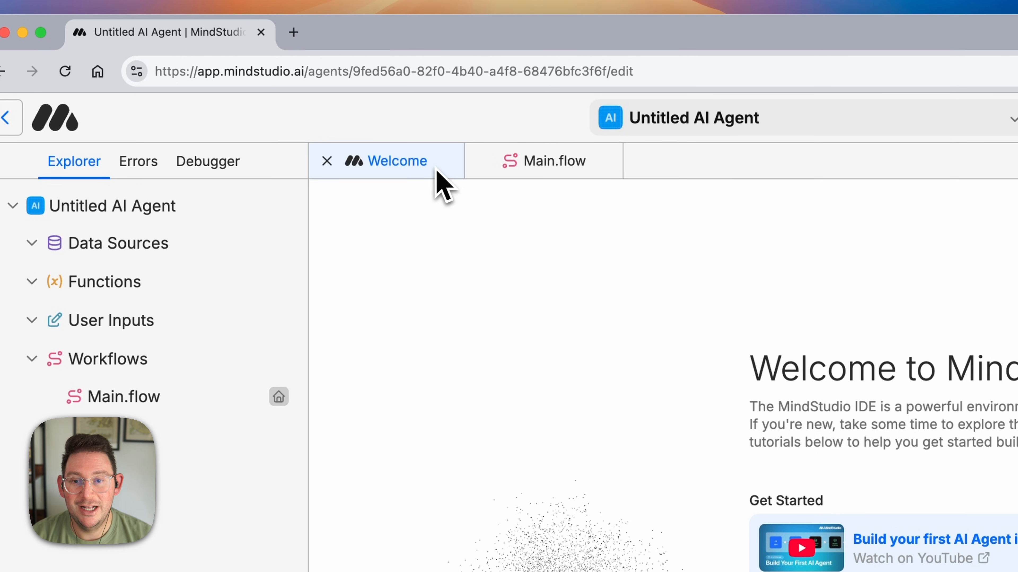
- Close the Welcome page so that the Main.flow workflow is shown
left_click(336, 168)
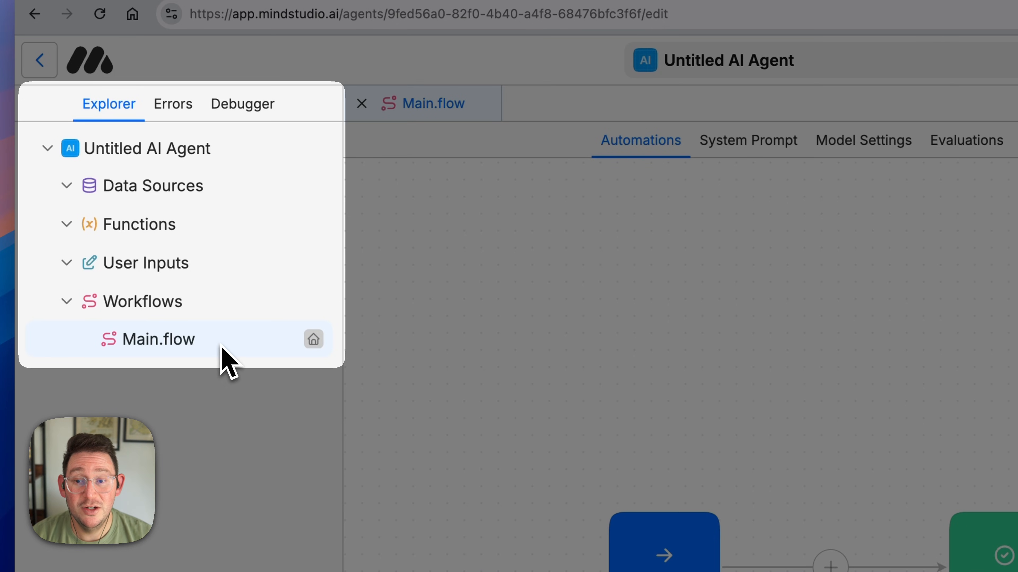
mouse_move(190, 322)
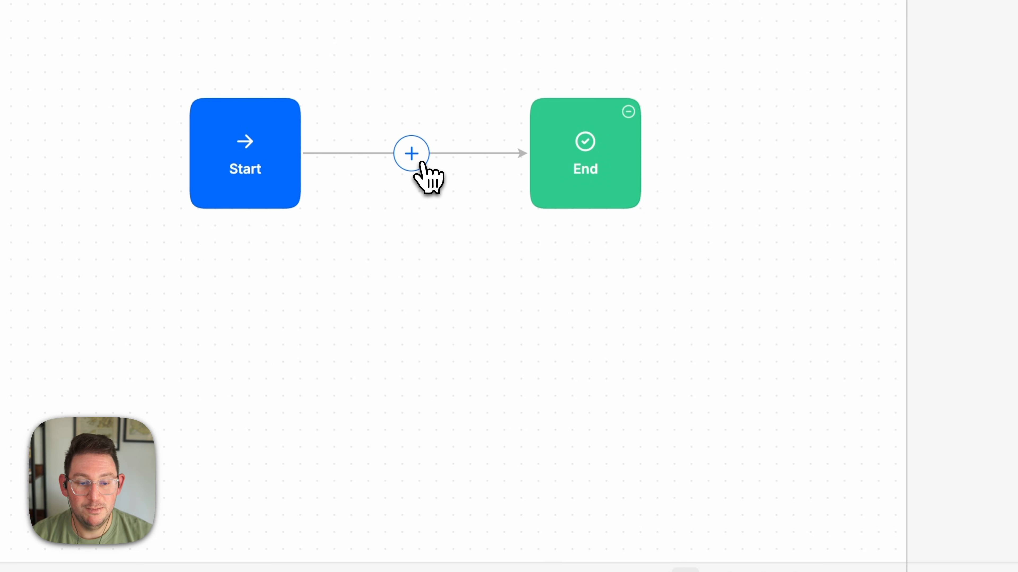
- Examine the full library of blocks and connectors that can be inserted between Start and End, and close it without adding any
left_click(422, 161)
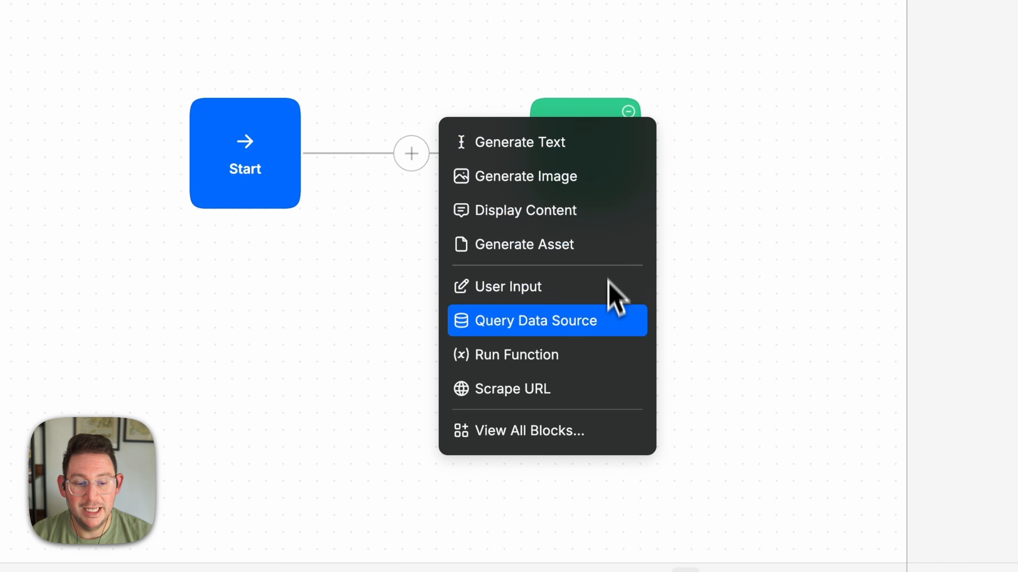
left_click(618, 432)
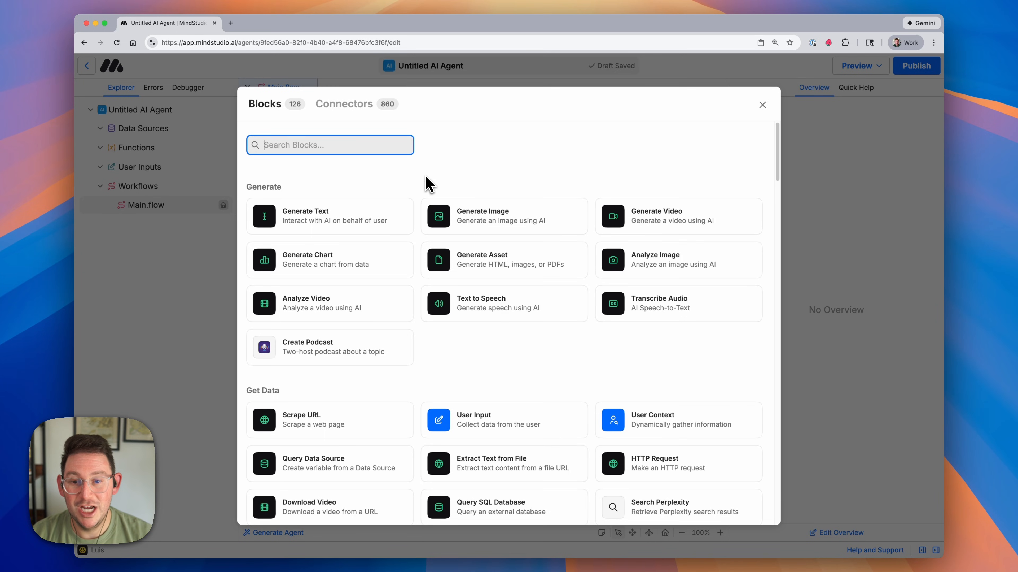
scroll(421, 178, "down", 1)
scroll(421, 185, "down", 10)
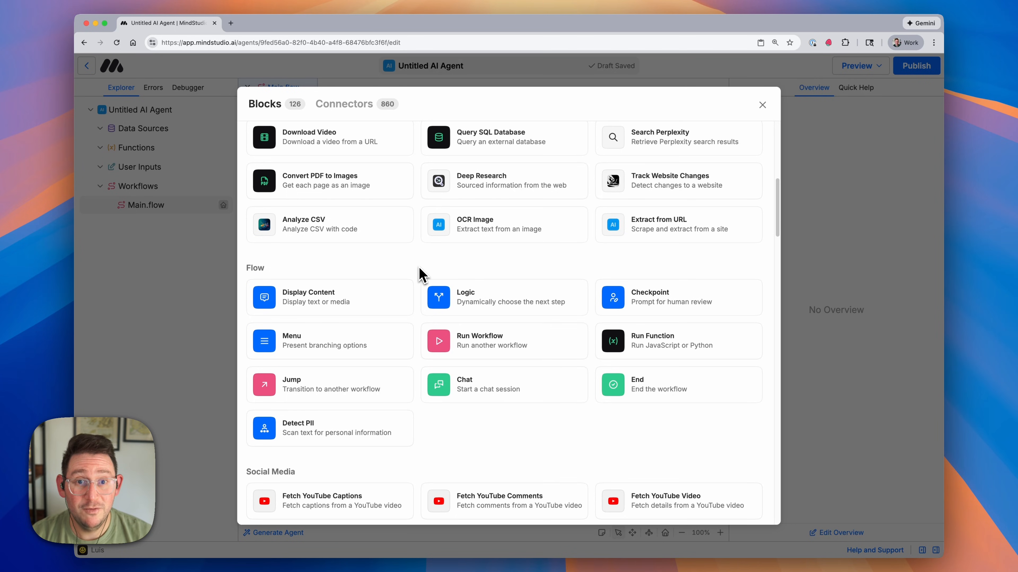
scroll(422, 270, "up", 10)
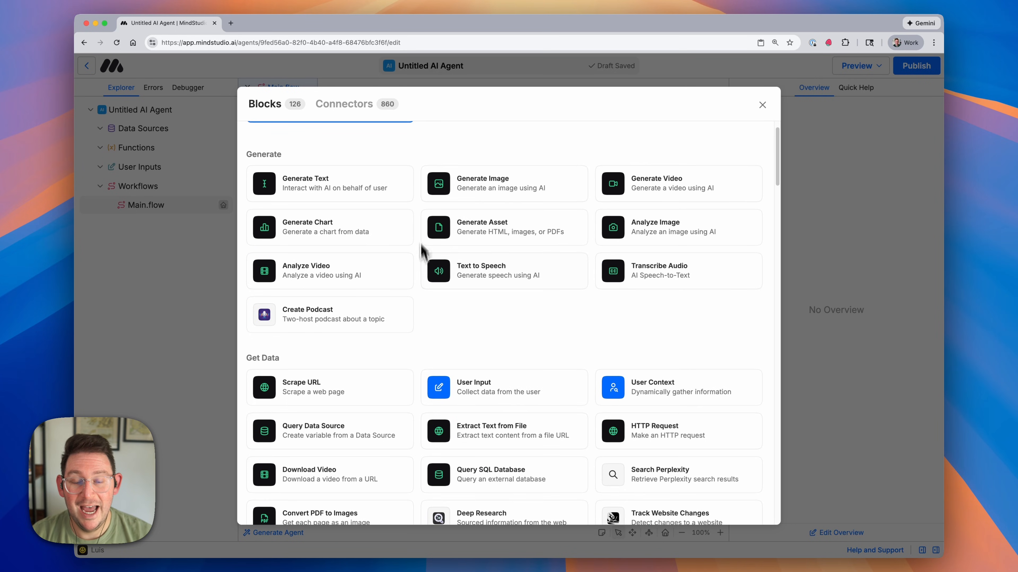
left_click(352, 108)
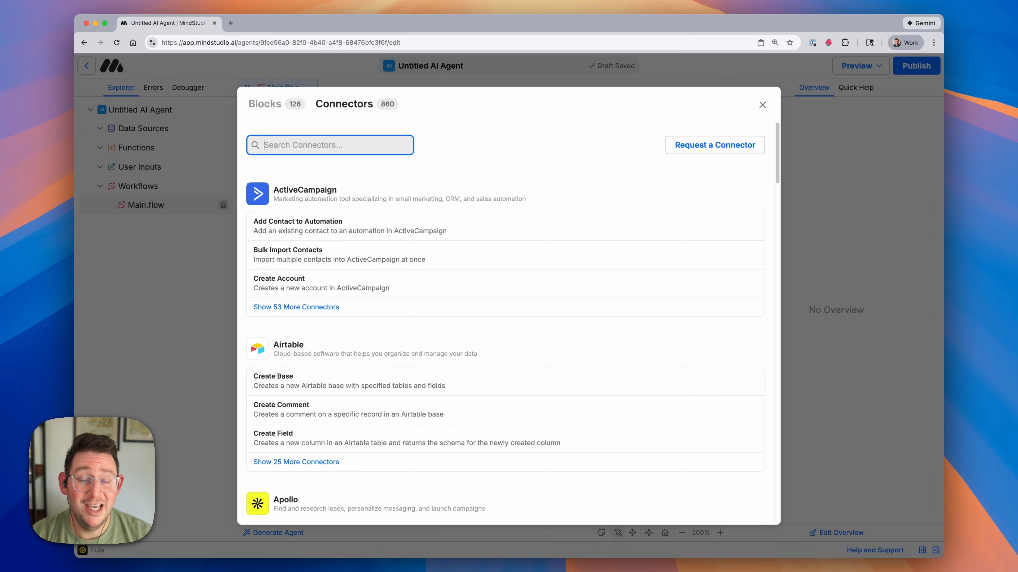
left_click(267, 106)
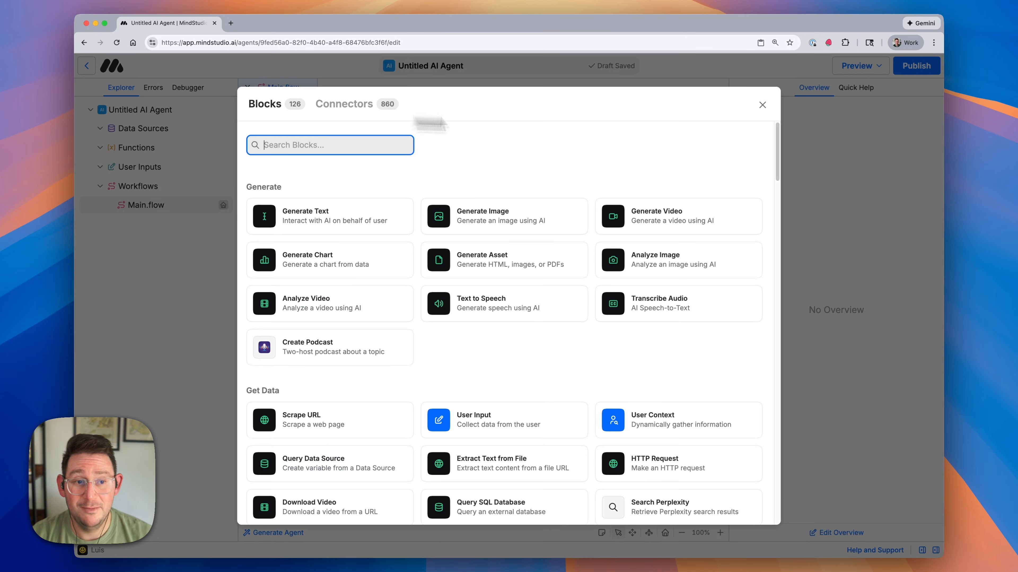
left_click(762, 105)
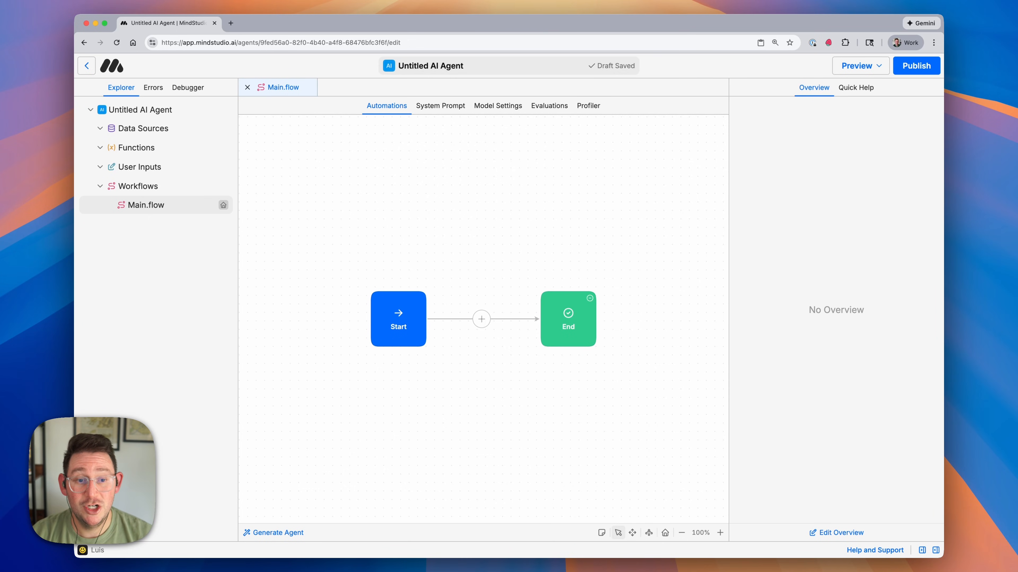
- Insert a User Input block between Start and End, and create two new user inputs for the agent
left_click(482, 320)
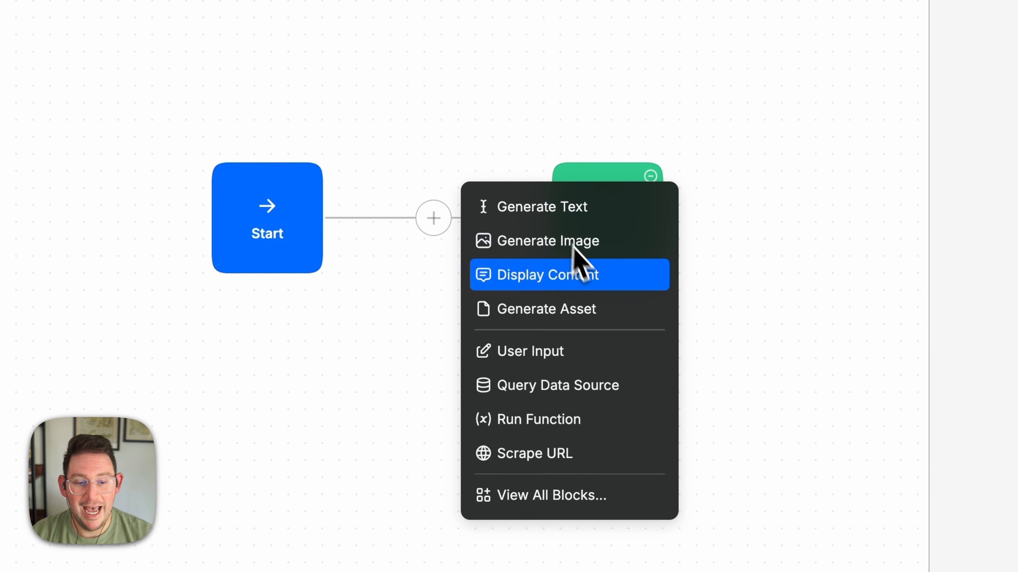
left_click(585, 349)
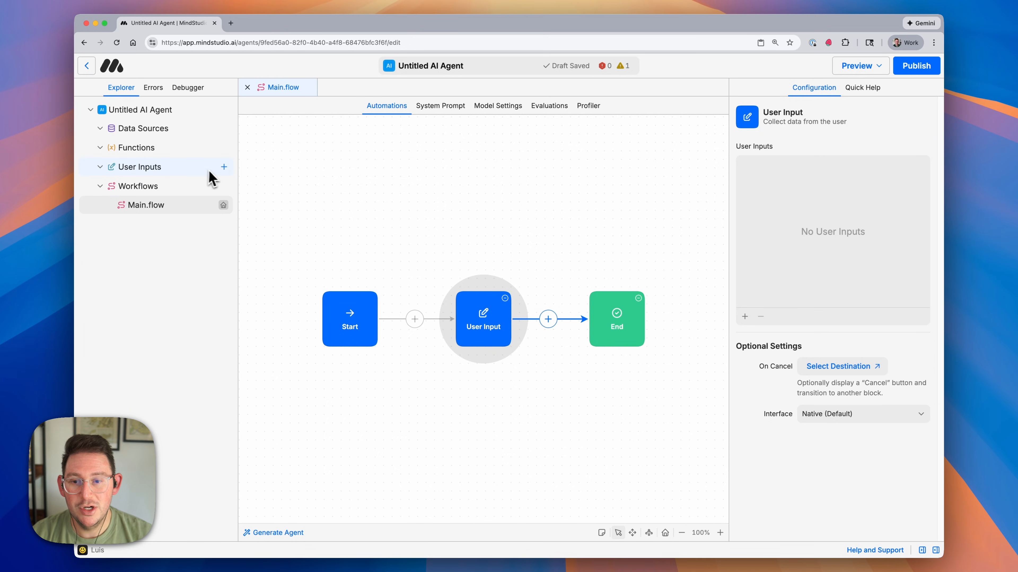
left_click(224, 167)
left_click(224, 167)
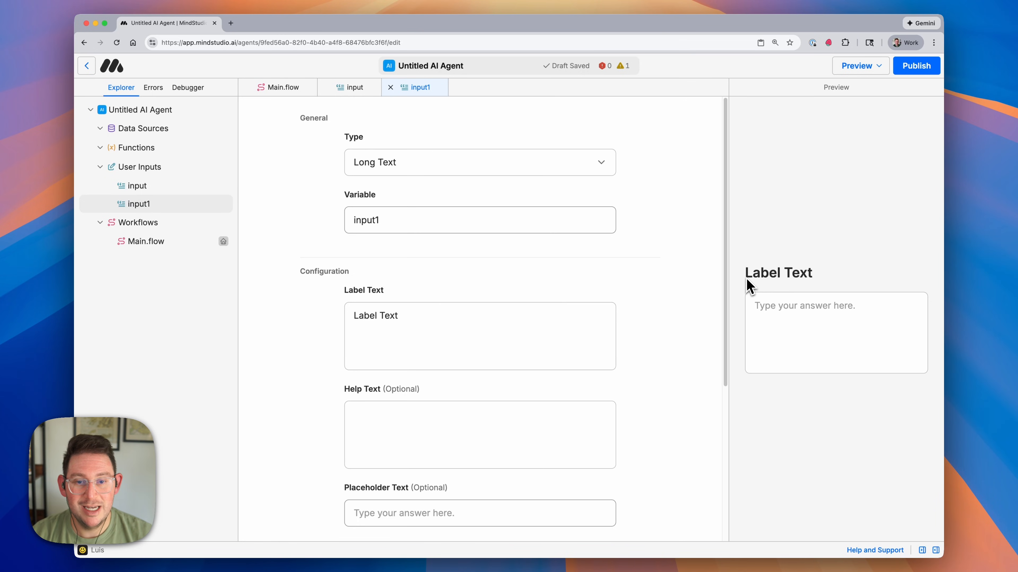
- Set the type of the input1 user input to Upload Image after trying Text Choice
left_click(442, 172)
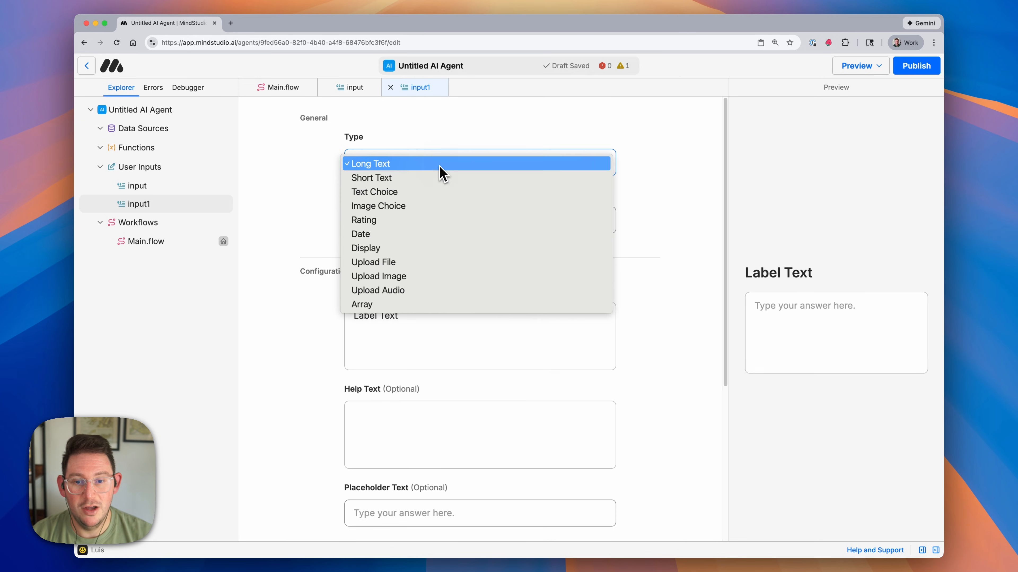
left_click(433, 196)
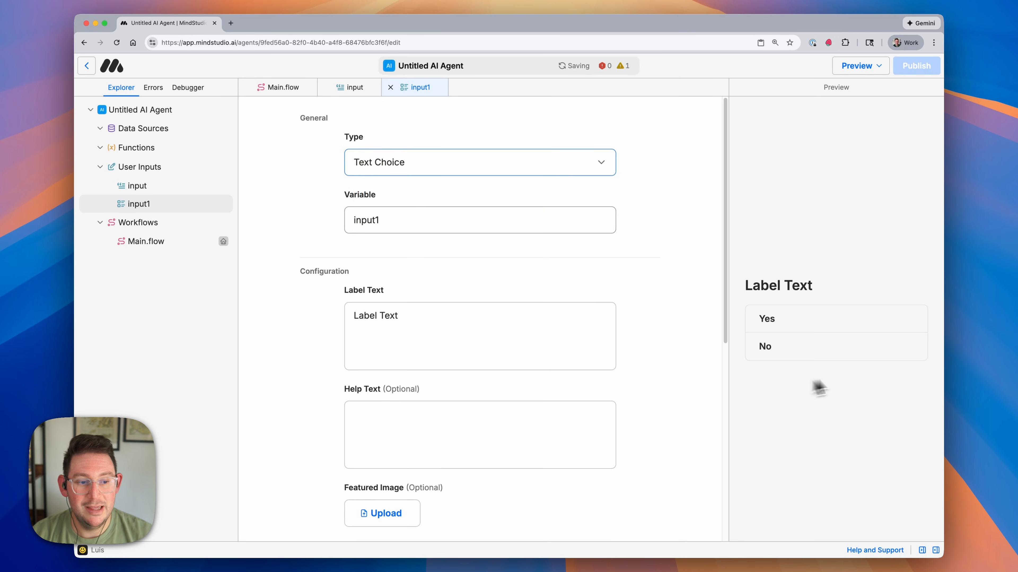
left_click(478, 161)
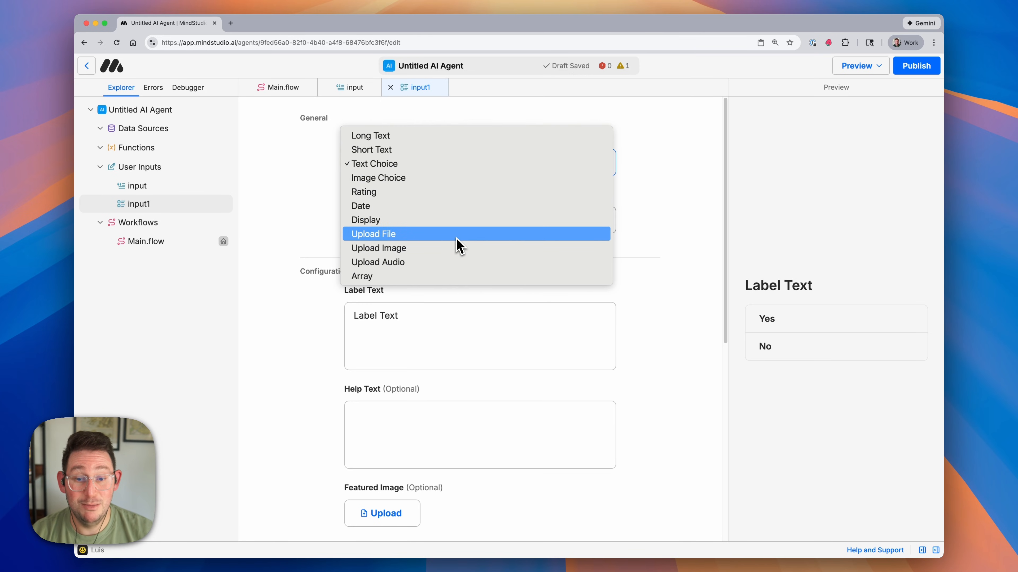
left_click(455, 254)
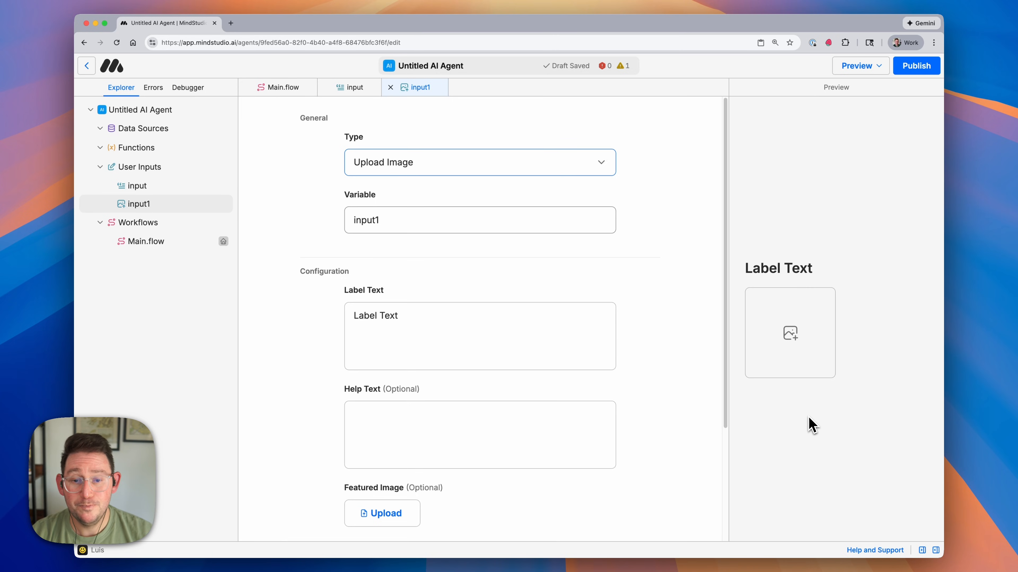
- Name the image upload input's variable refImg, label it "Upload a Profile Pic:" and close its editor
double_click(371, 220)
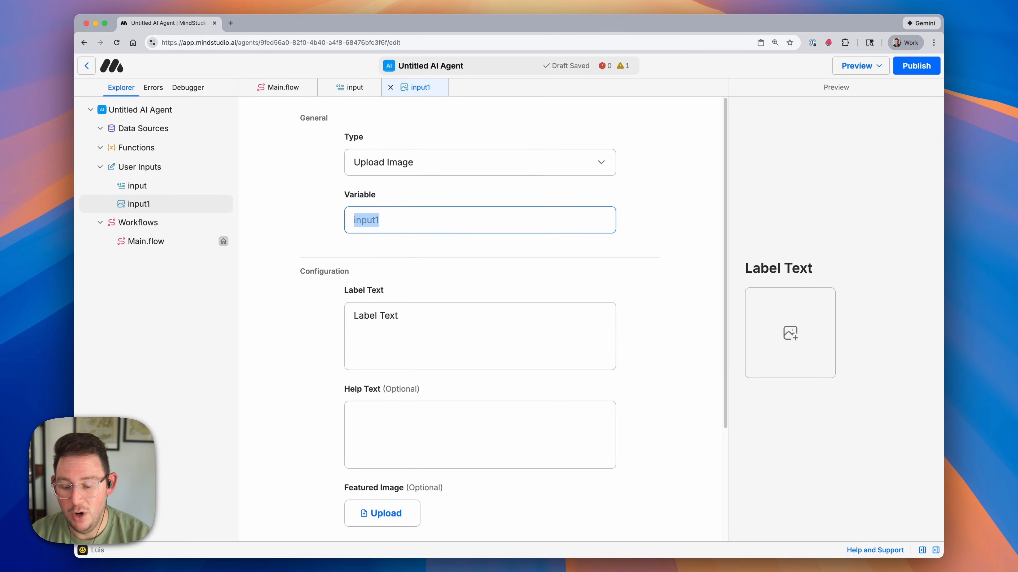
type("refImg")
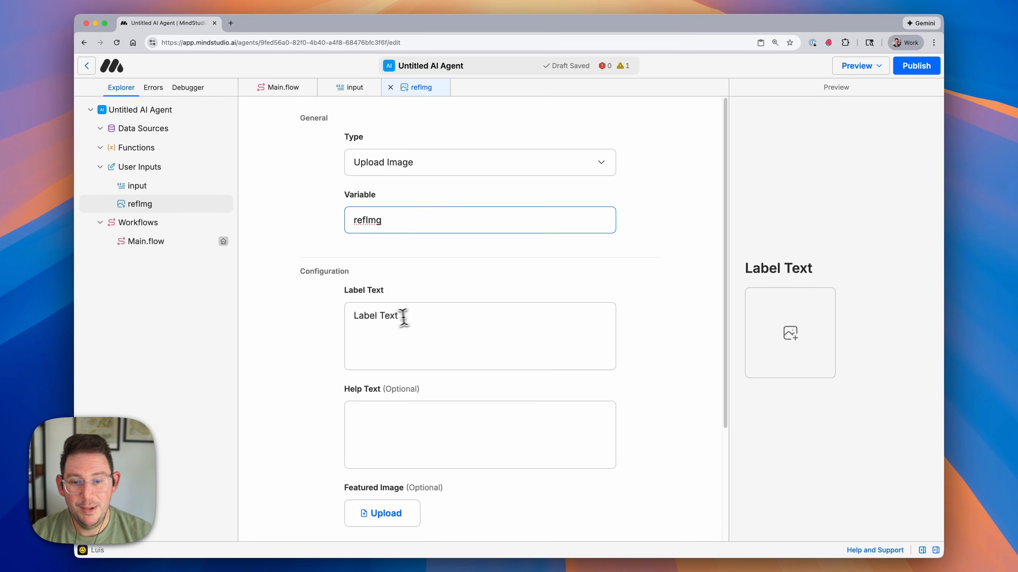
left_click_drag(354, 316, 394, 318)
type("Upload a Profi")
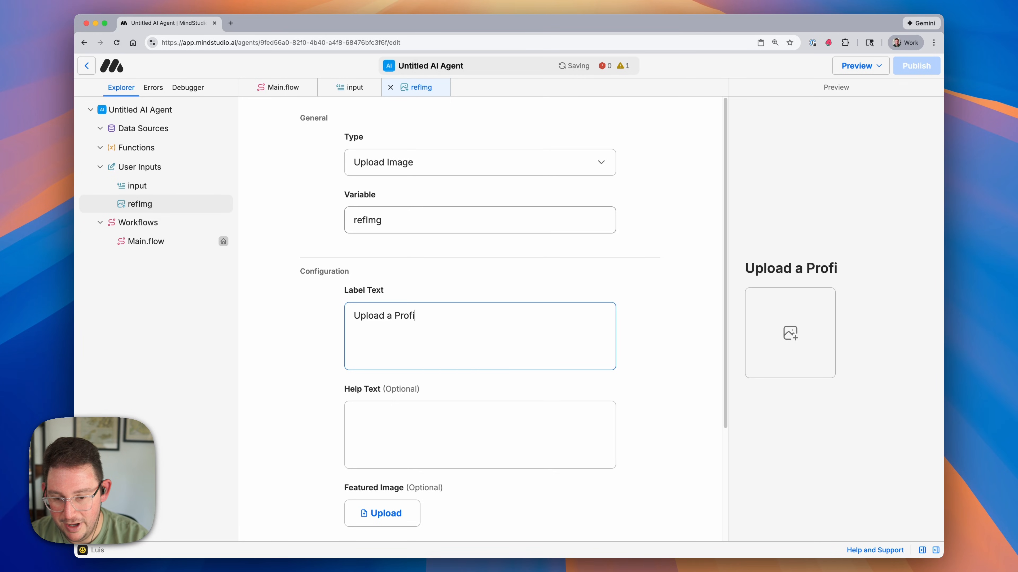
type("le Pic:")
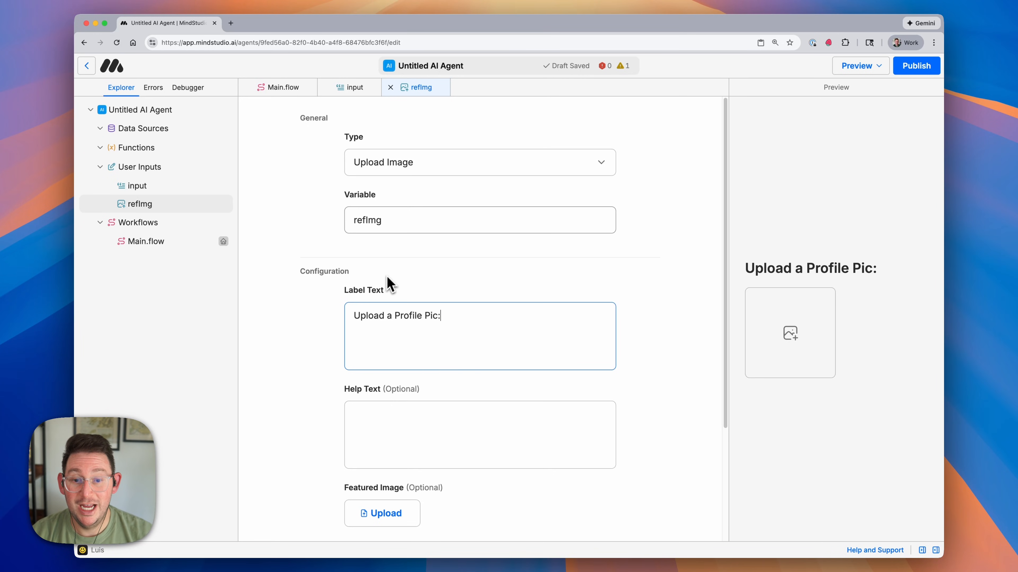
left_click(391, 87)
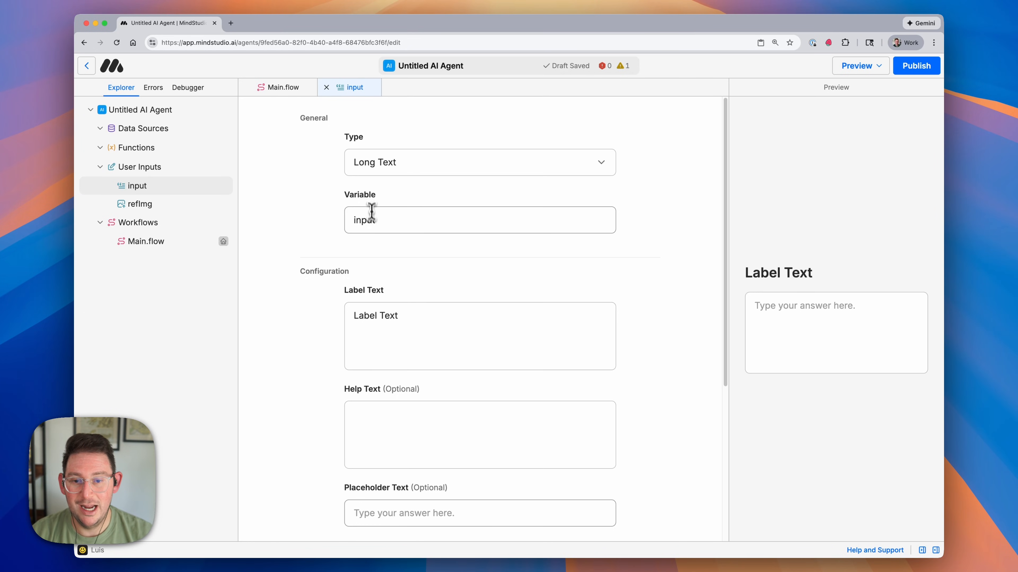
- Rename the Long Text user input's variable to changeDescription
double_click(372, 220)
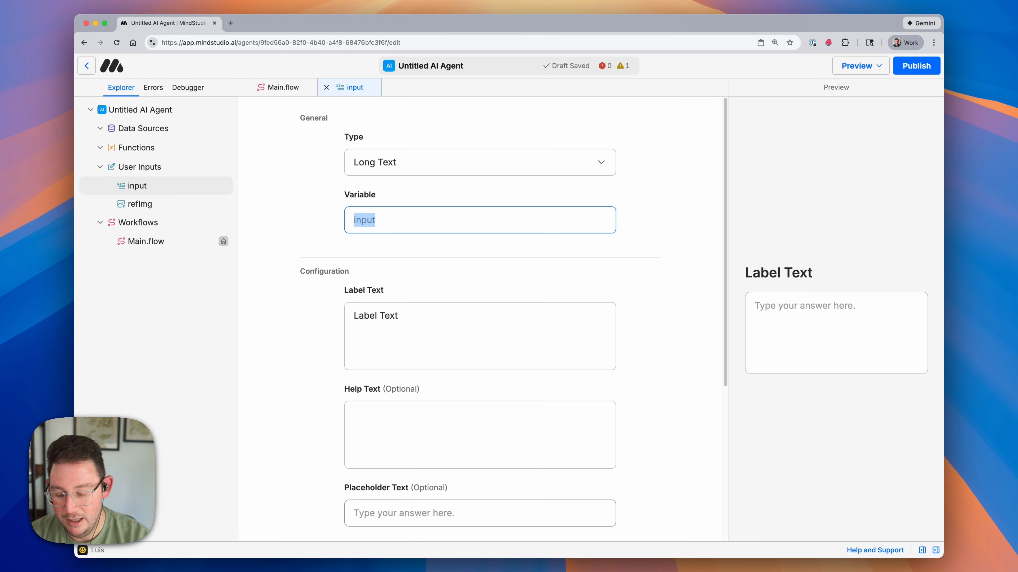
type("changeDe")
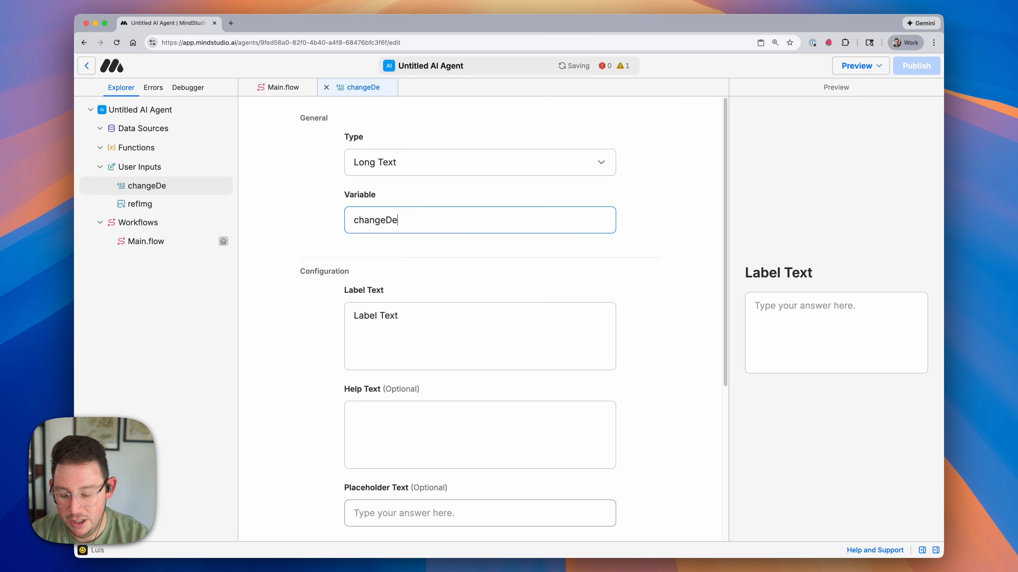
type("scription")
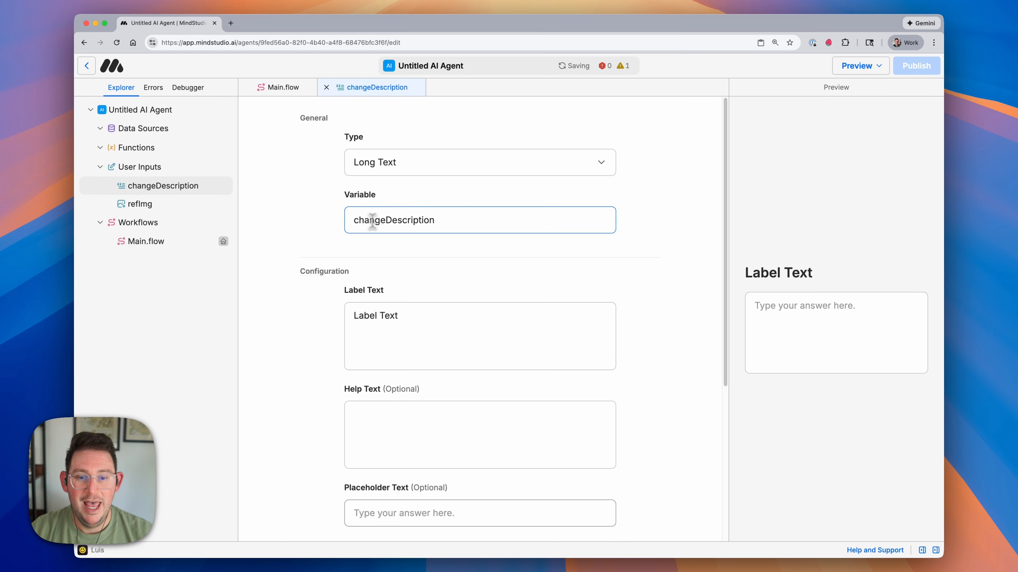
- Label the changeDescription input "What changes would you like to make to the image?" and close its editor
double_click(391, 316)
left_click(397, 317)
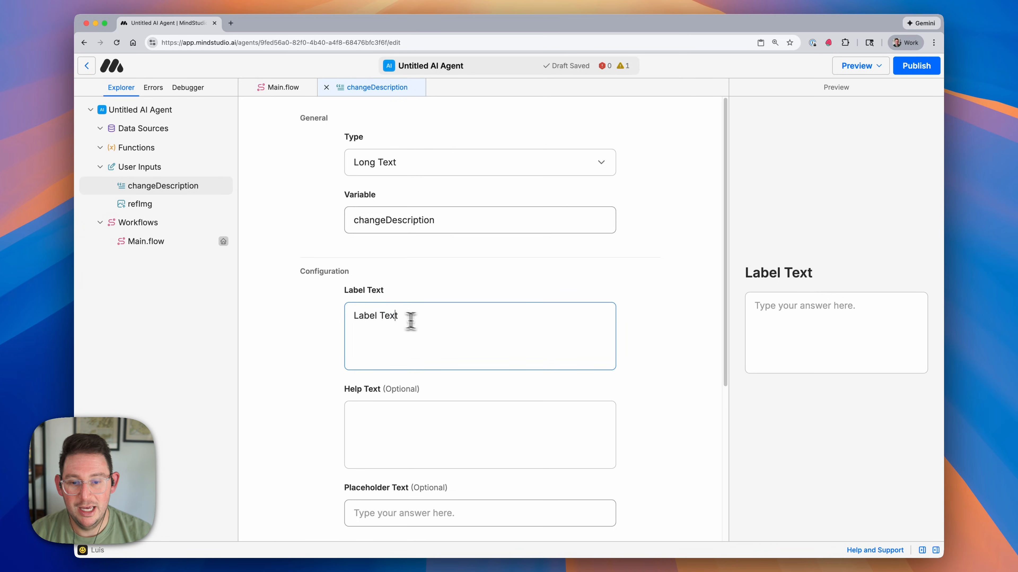
triple_click(386, 318)
type("What ch")
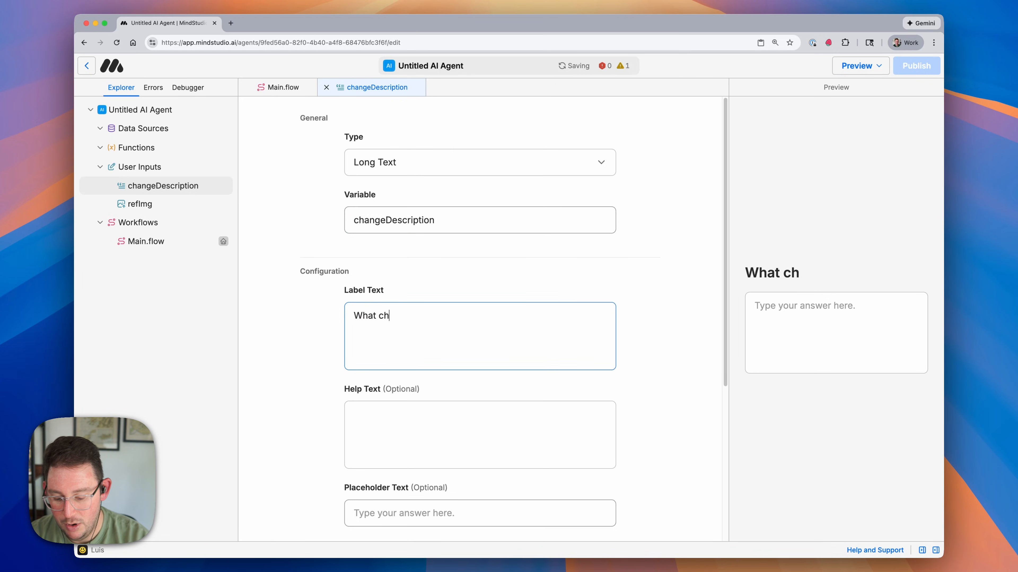
type("anges would you ")
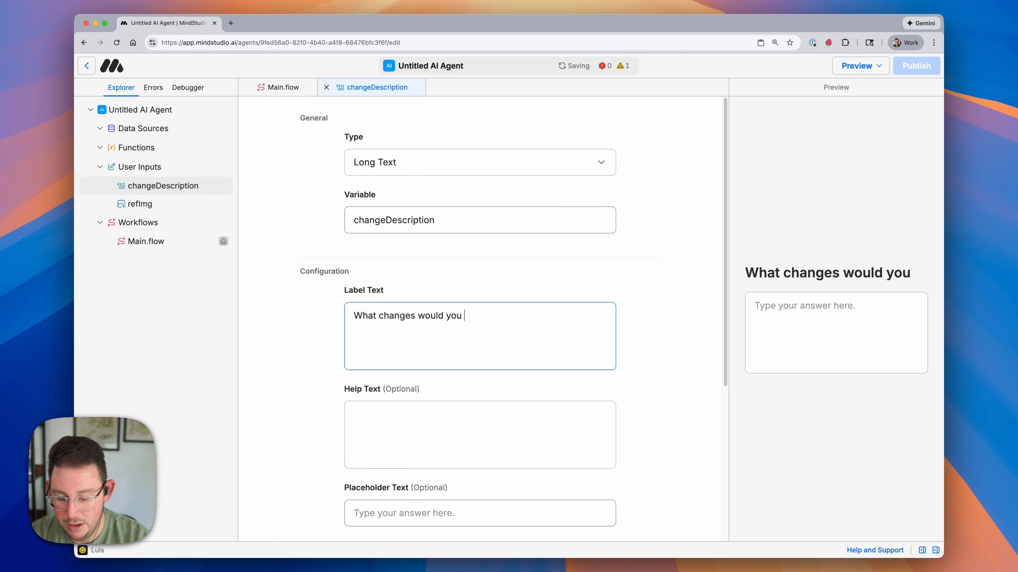
type("like to make to the image?")
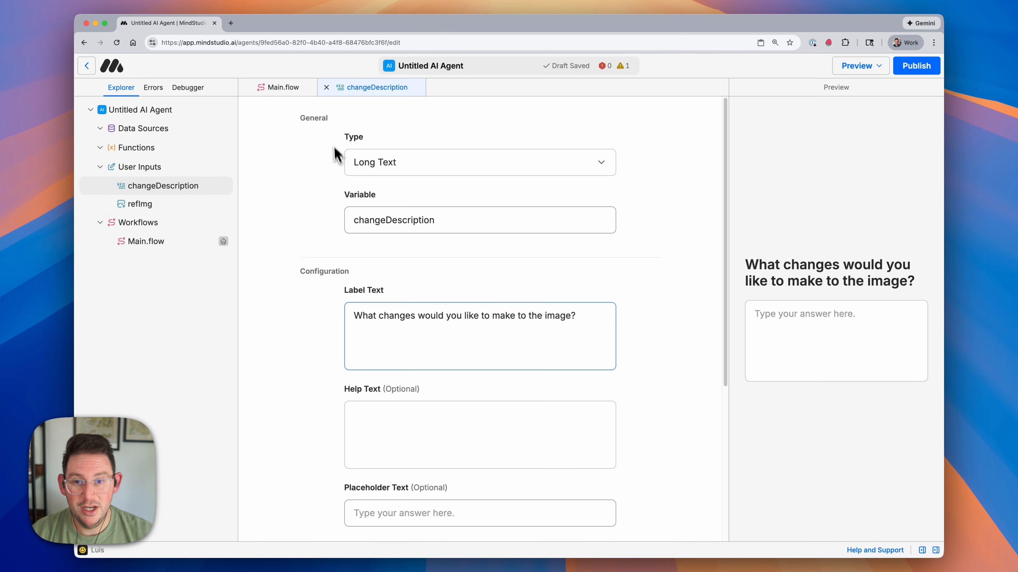
left_click(328, 92)
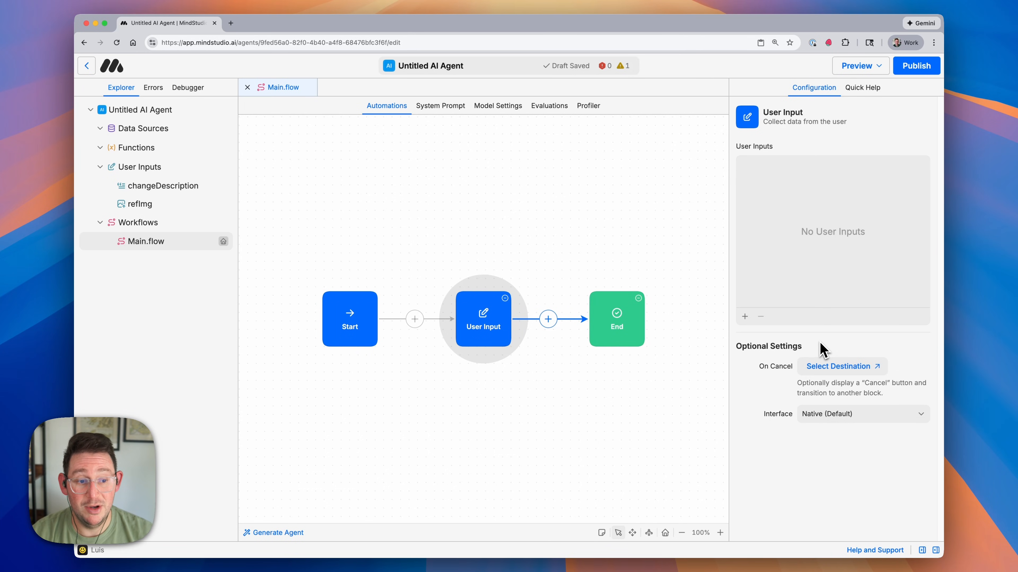
- Add refImg and changeDescription, in that order, to the User Input block in Main.flow
left_click(744, 316)
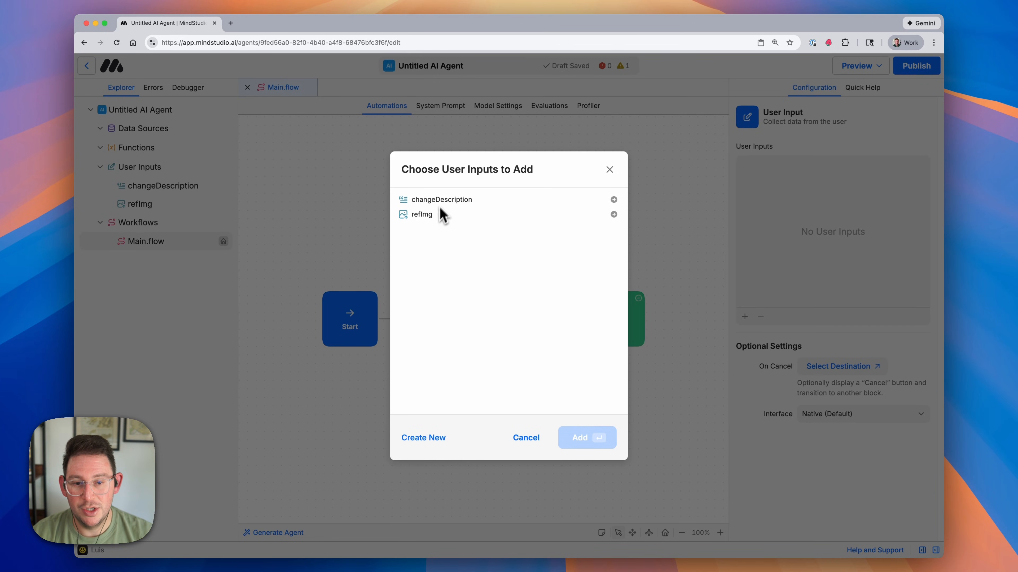
left_click(434, 217)
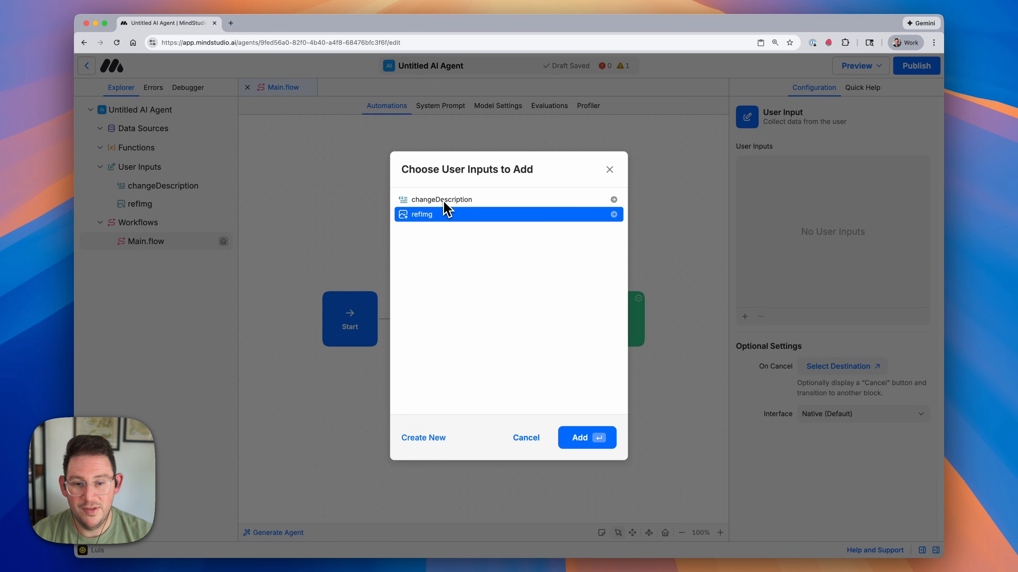
left_click(444, 202)
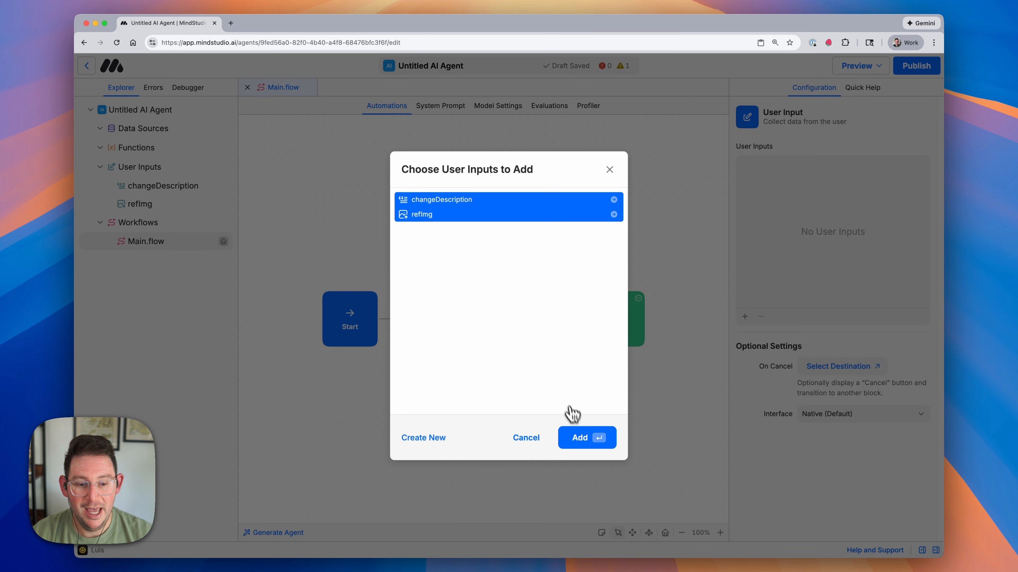
left_click(580, 438)
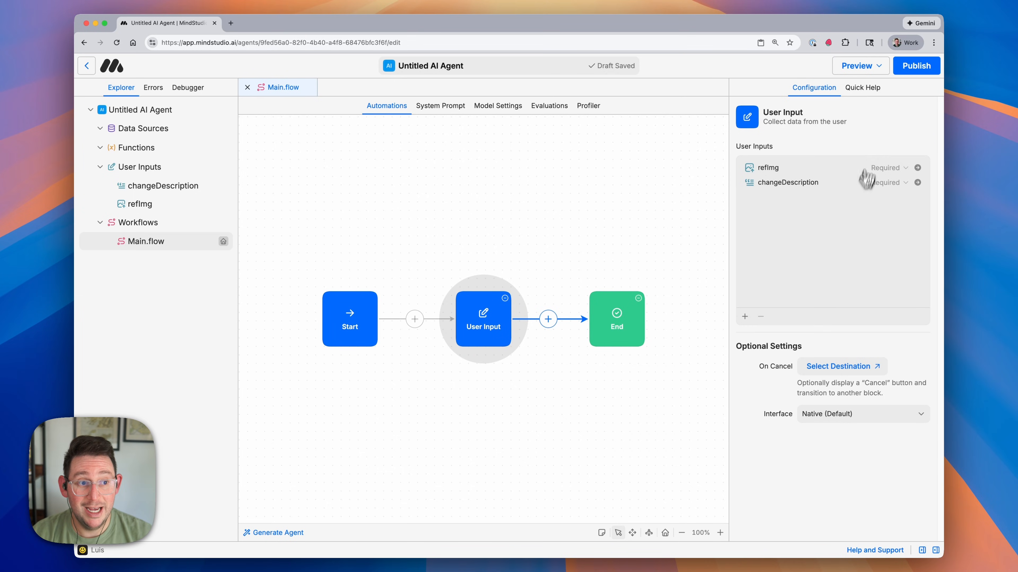
- Open the draft version of the agent to preview its input form
left_click(879, 71)
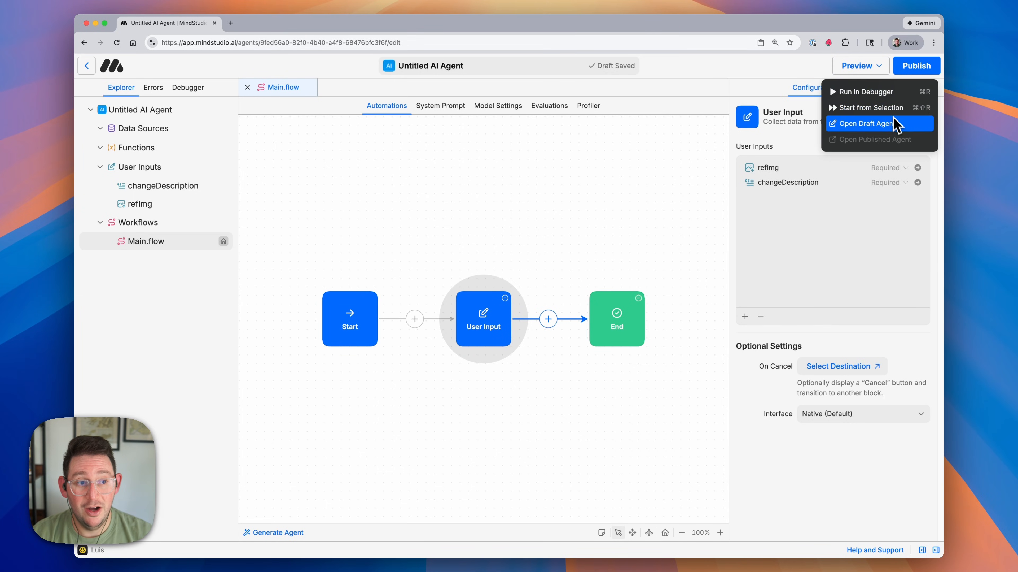
left_click(897, 124)
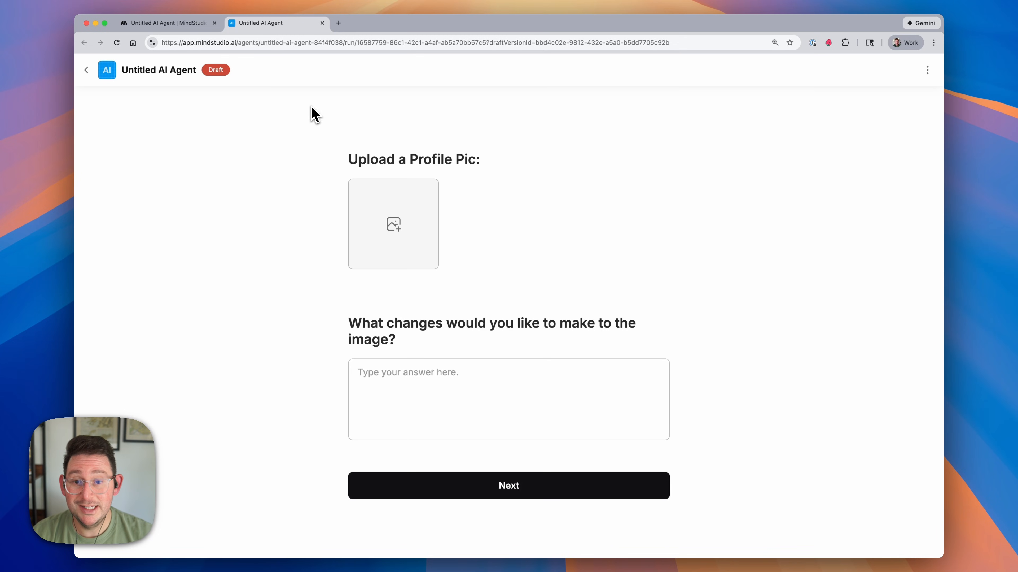
- Return to the agent editor, set the User Input block's interface to Custom and open its interface designer
left_click(192, 25)
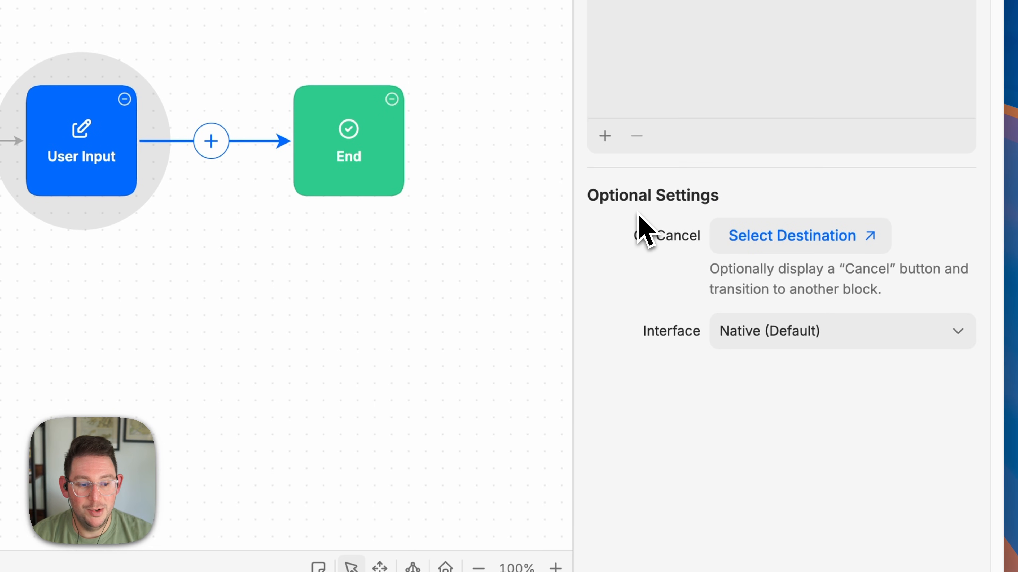
left_click(871, 344)
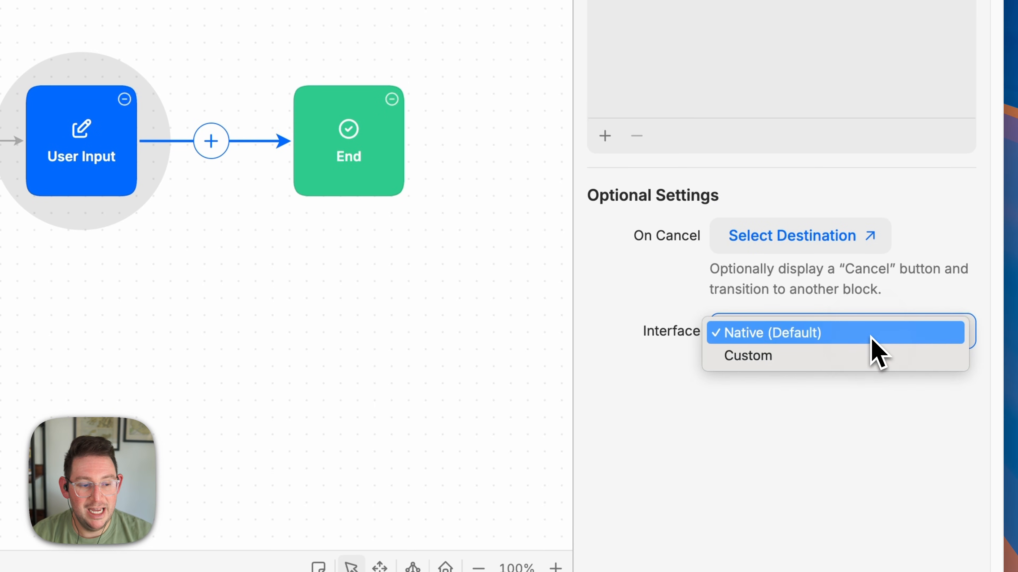
left_click(868, 362)
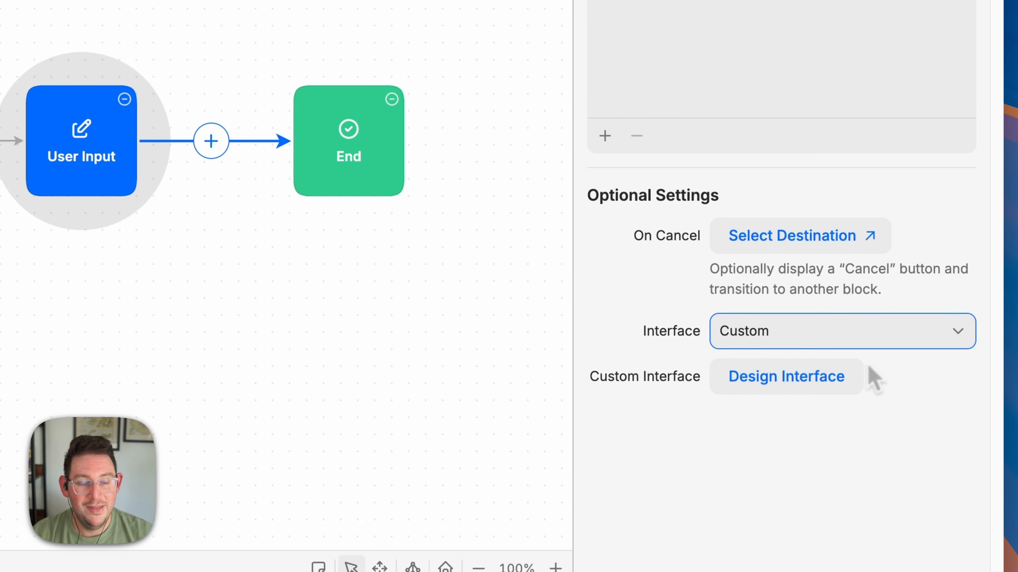
left_click(853, 390)
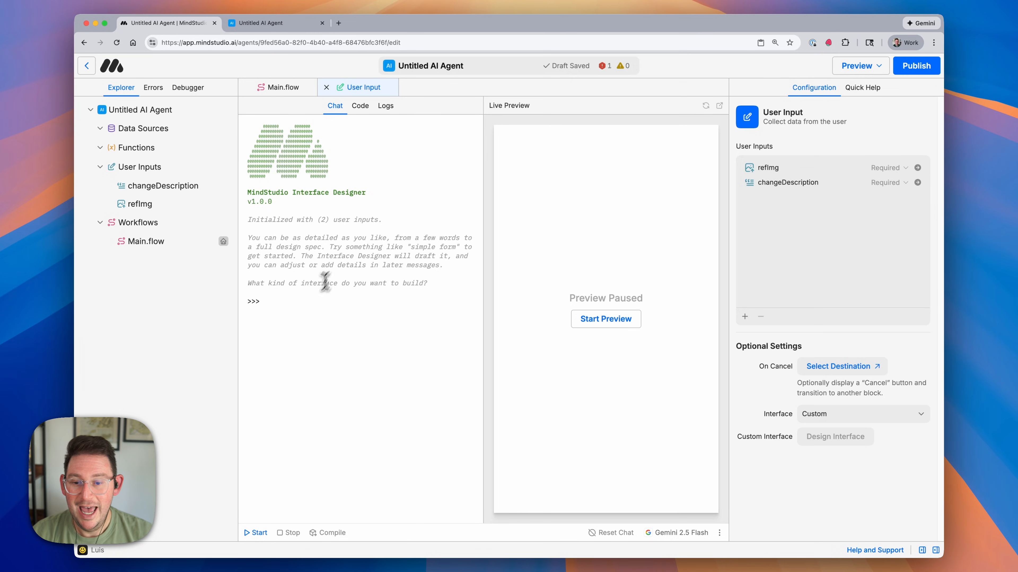
- Send the Interface Designer the request "Make it look modern and minimal. Use blue black and white colors. Use bold fonts."
left_click(309, 301)
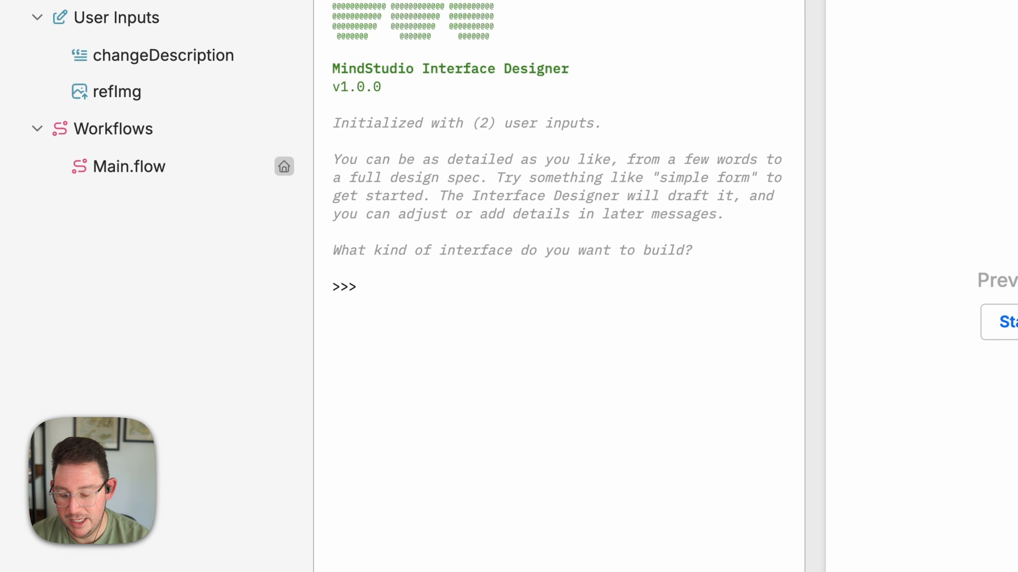
type("Make it l")
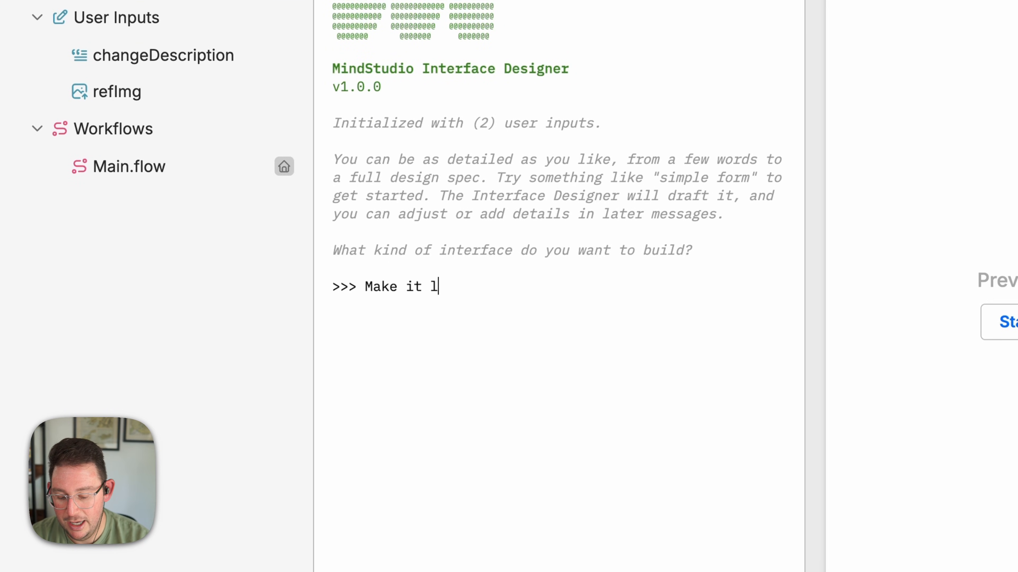
type("ook modern")
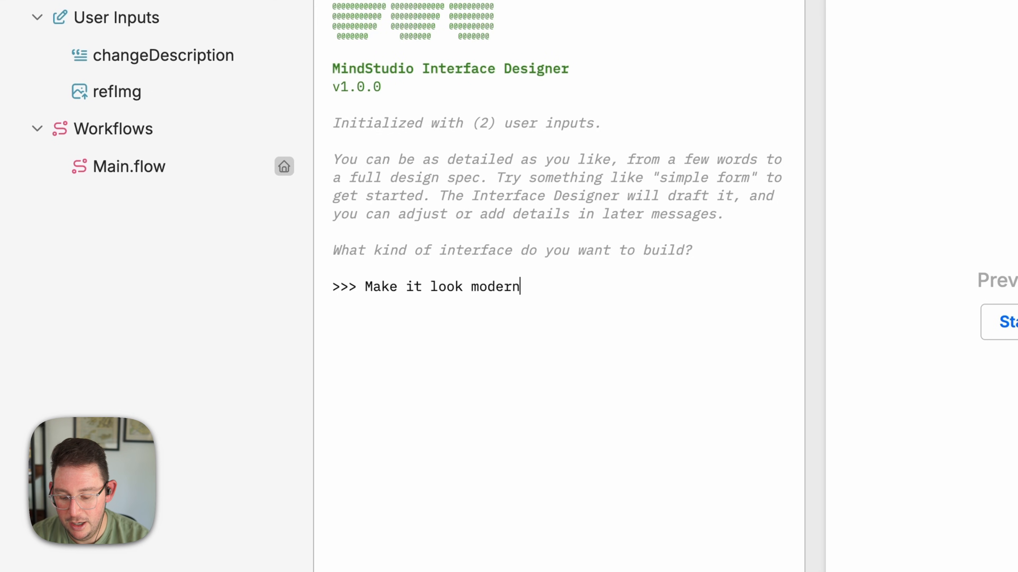
type("and")
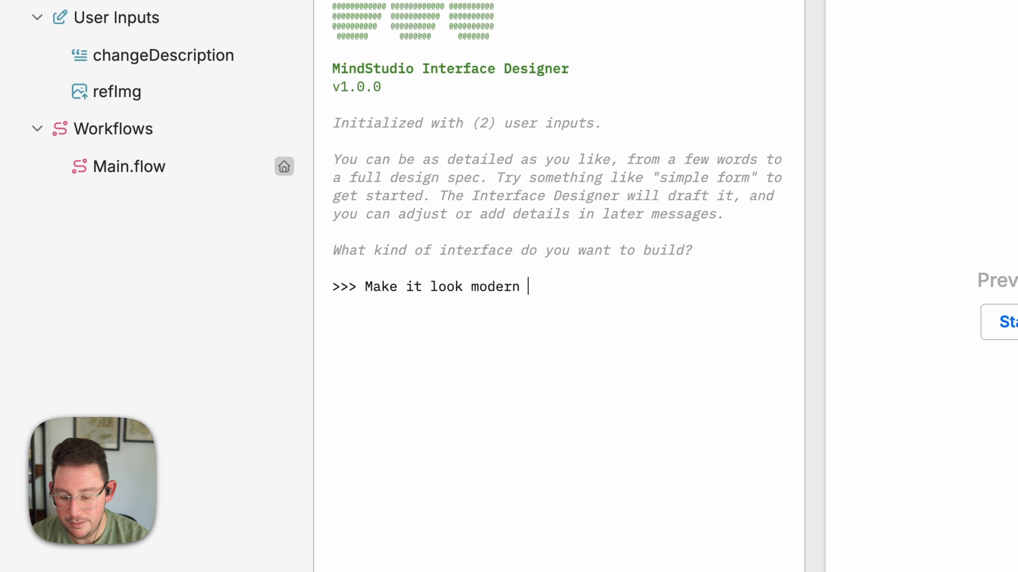
type("and minimal. Use blue black and white colors. Use")
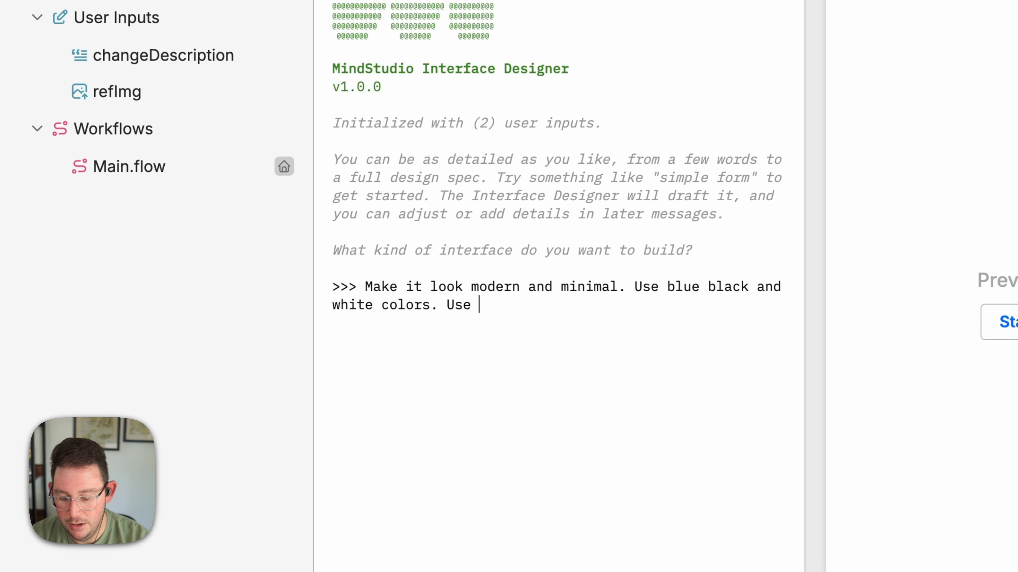
type("nts.")
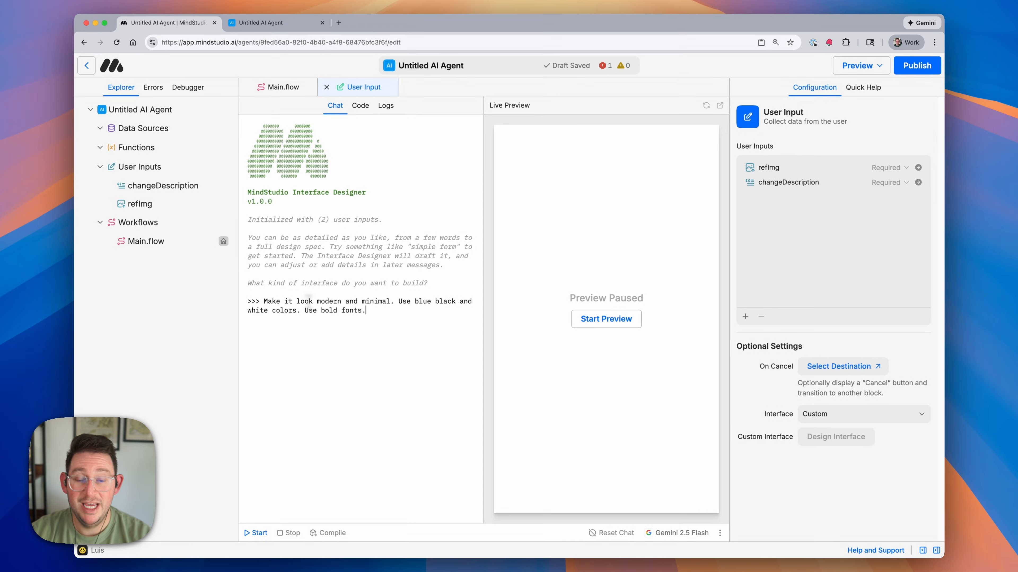
key("Return")
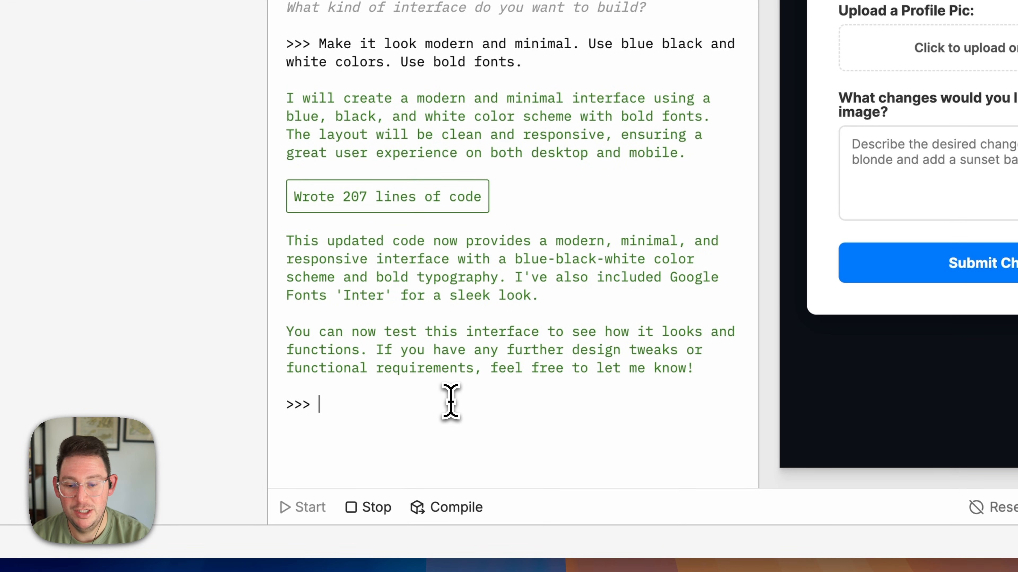
- Ask the Interface Designer to change the title to "Profile Pic Generator" and make the upload image interface click only
type("Change")
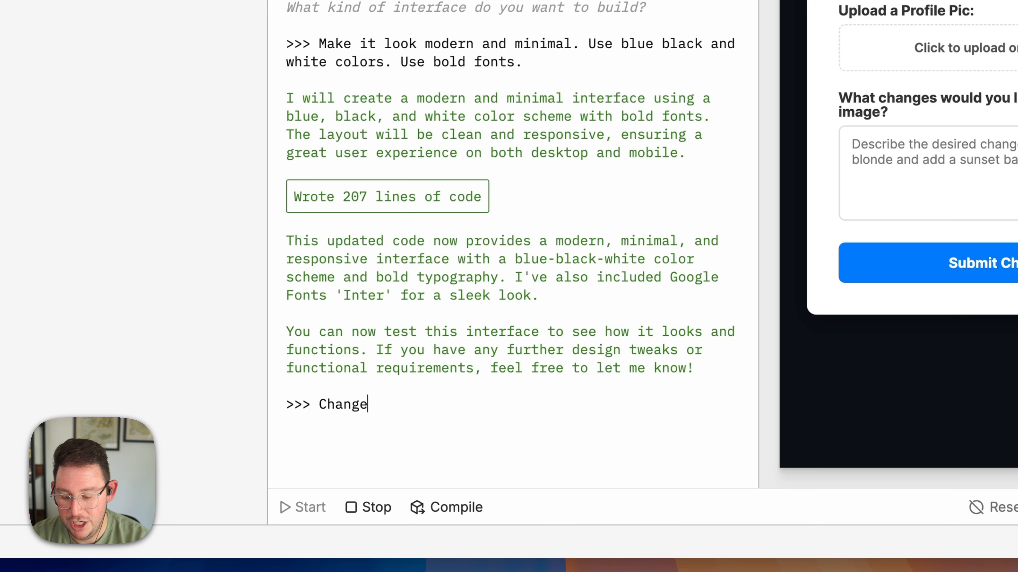
type(" the title to say \"Profile Pic Generator")
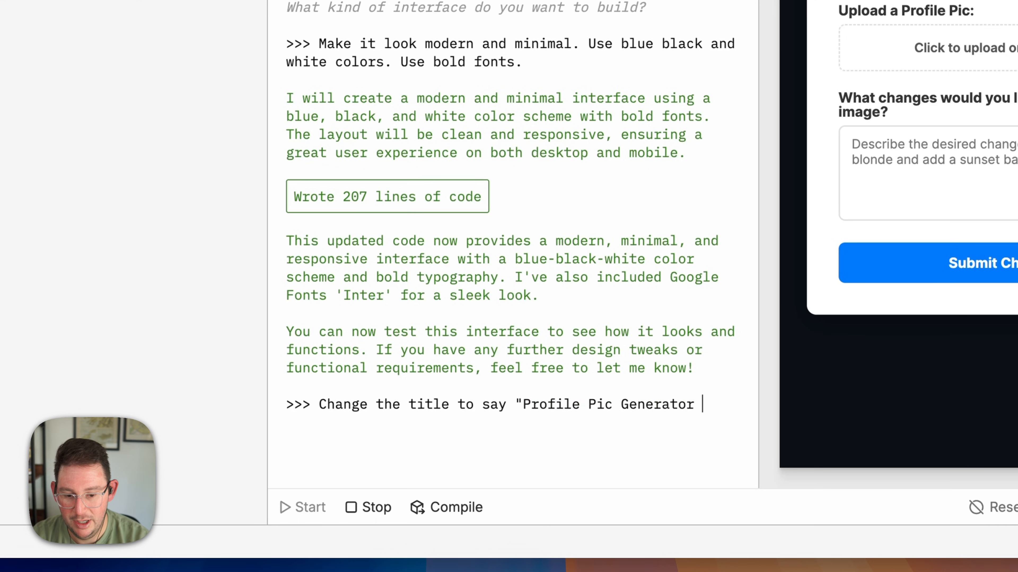
type("and change the")
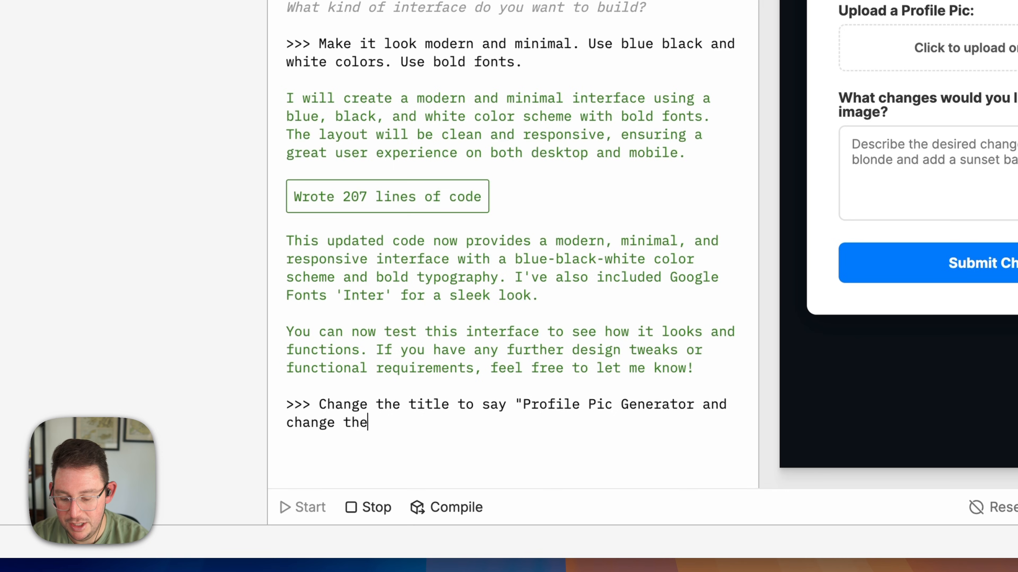
type(" up")
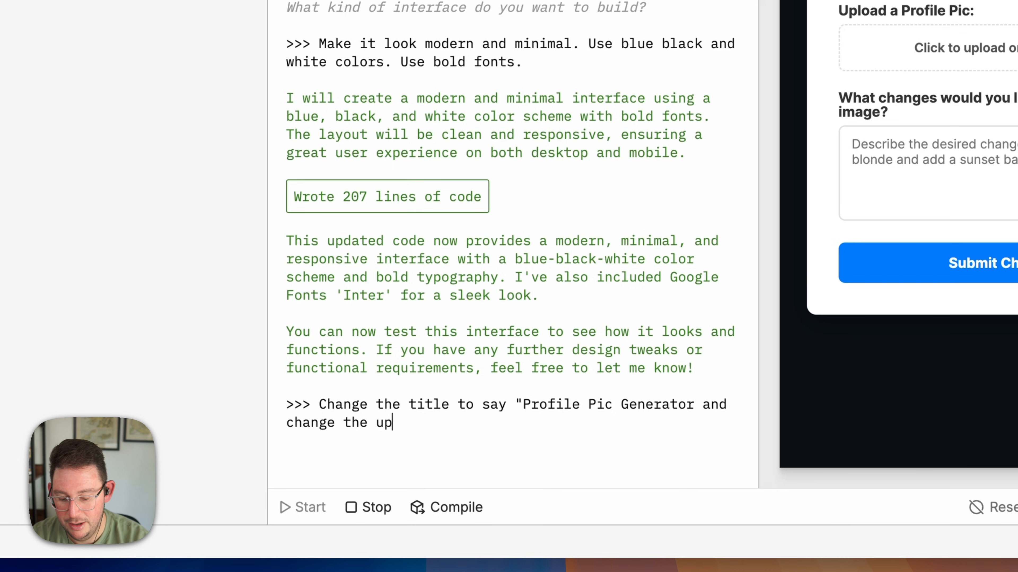
type("load image interface to be click only")
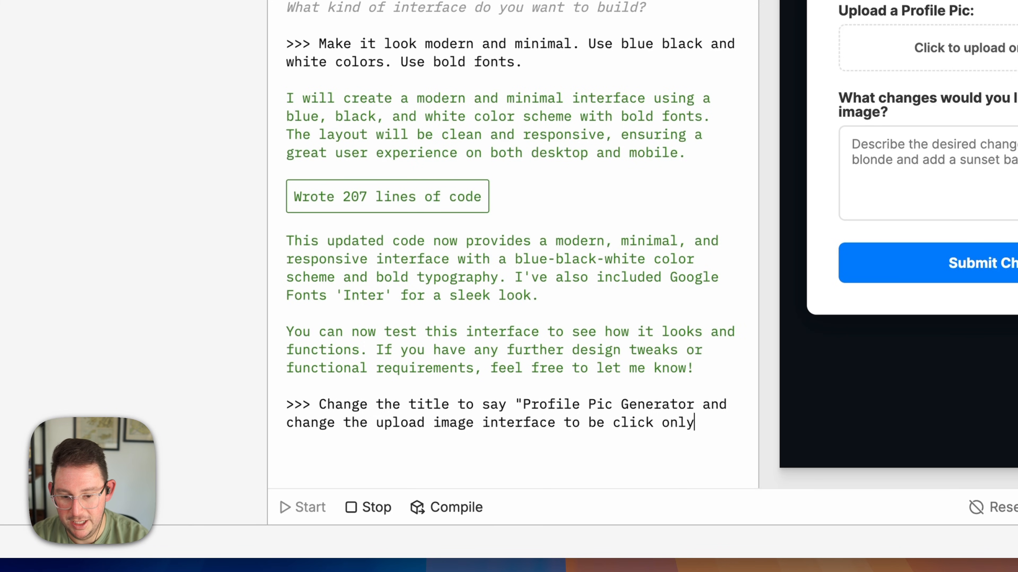
type(".")
key("Return")
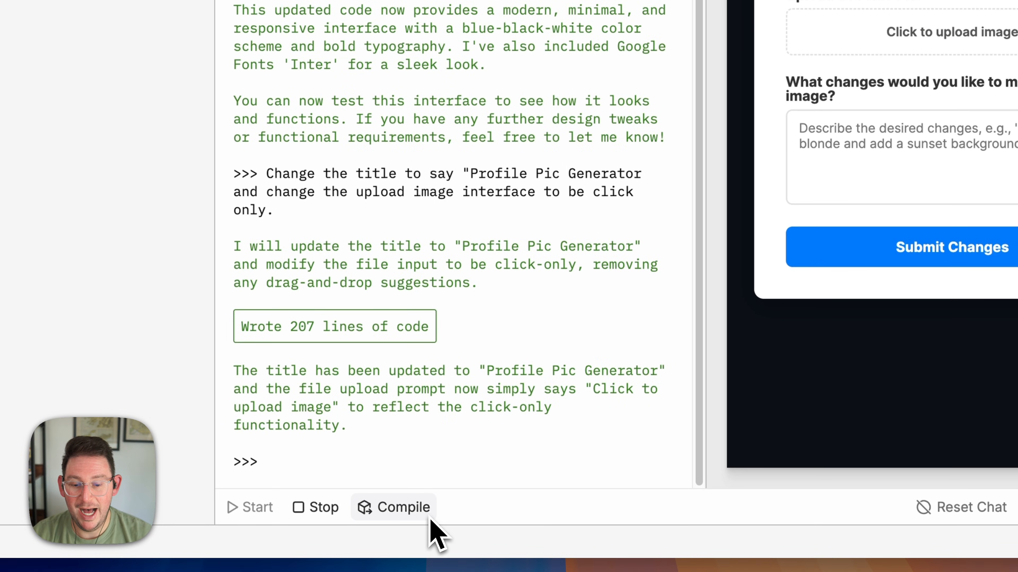
- Compile the custom interface and reload the draft agent's page to check the redesigned form
left_click(429, 518)
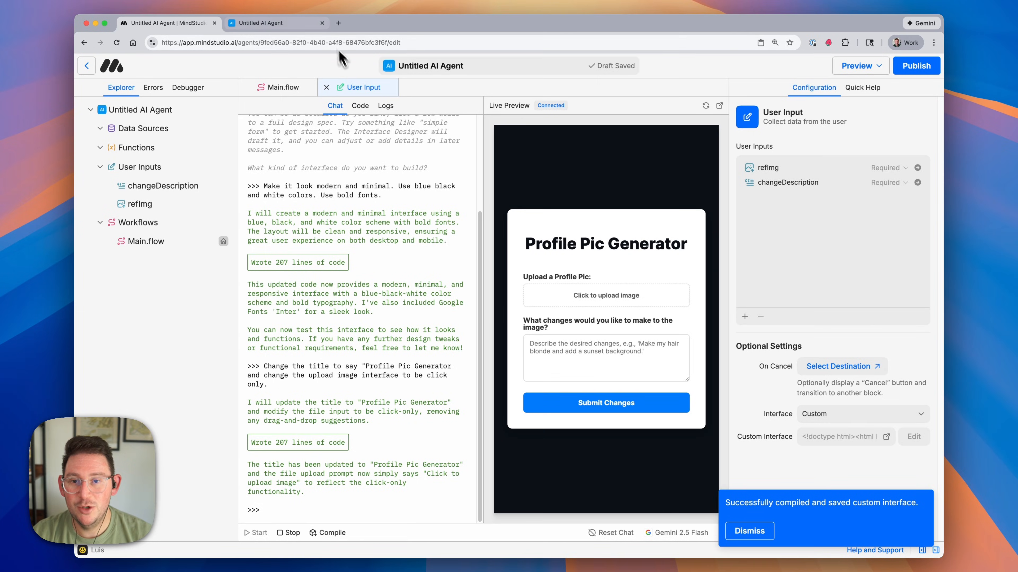
left_click(305, 33)
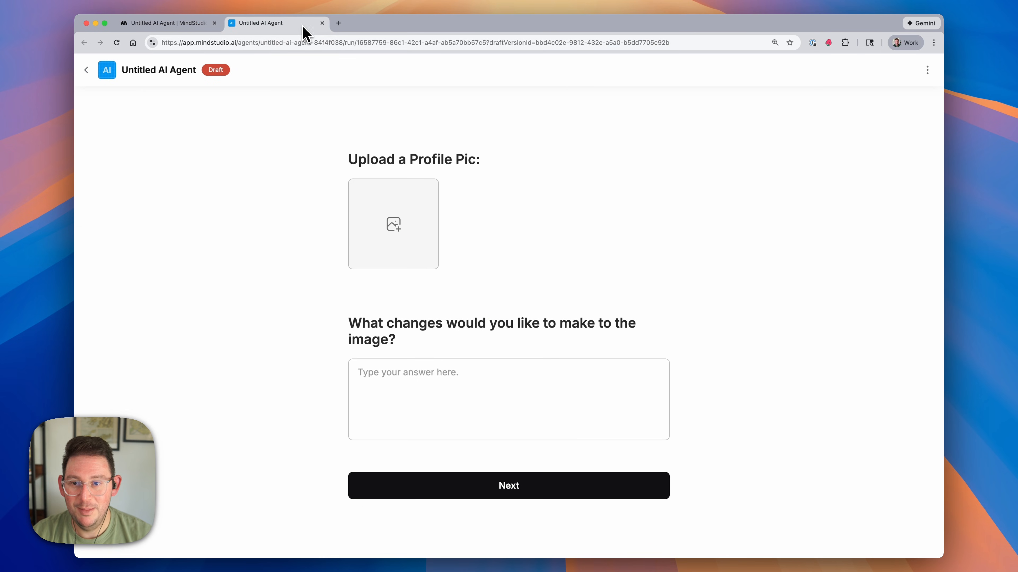
left_click(116, 42)
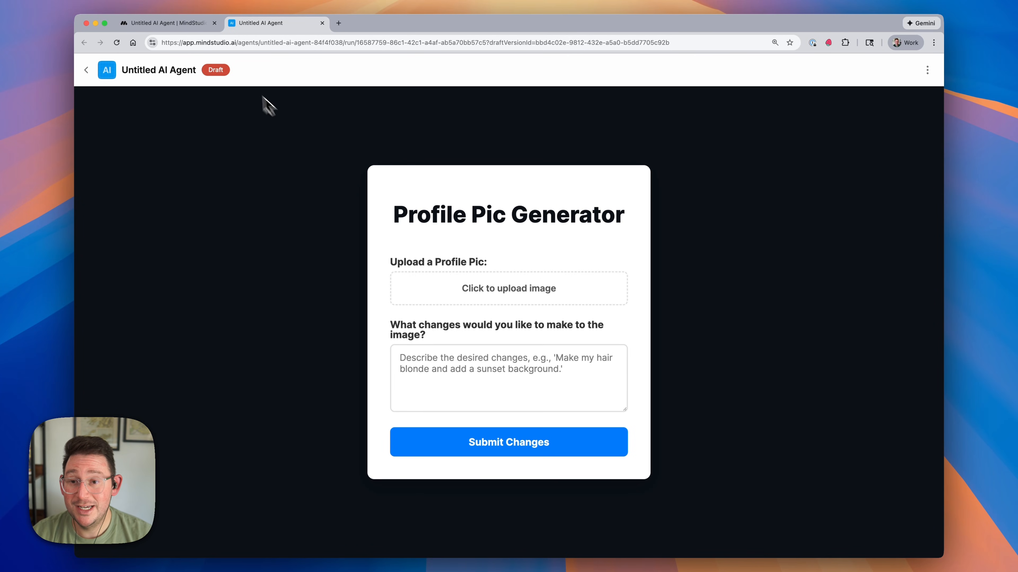
- Return to the editor, close the interface designer and add a Generate Text block between User Input and End in Main.flow
left_click(193, 25)
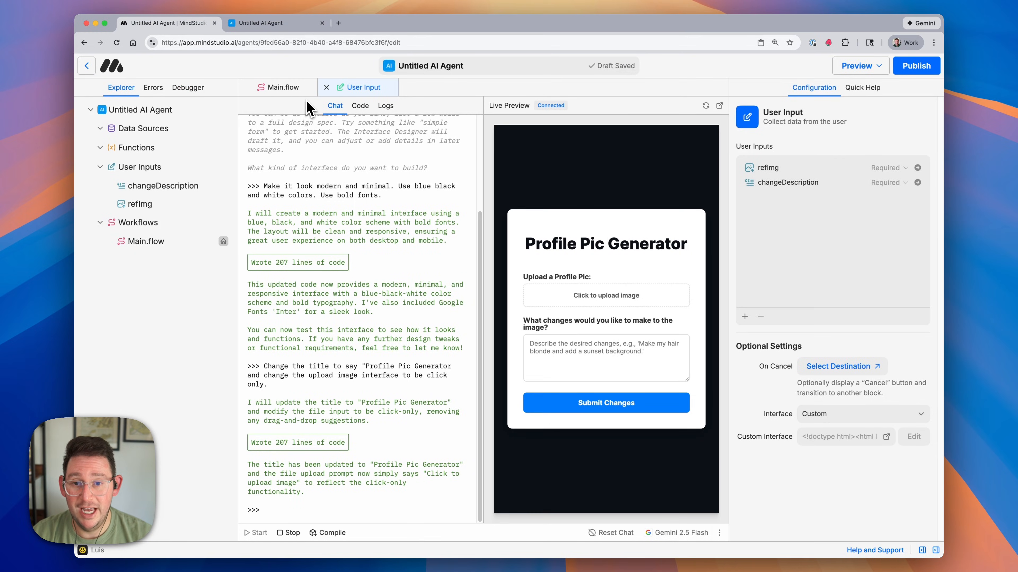
left_click(327, 88)
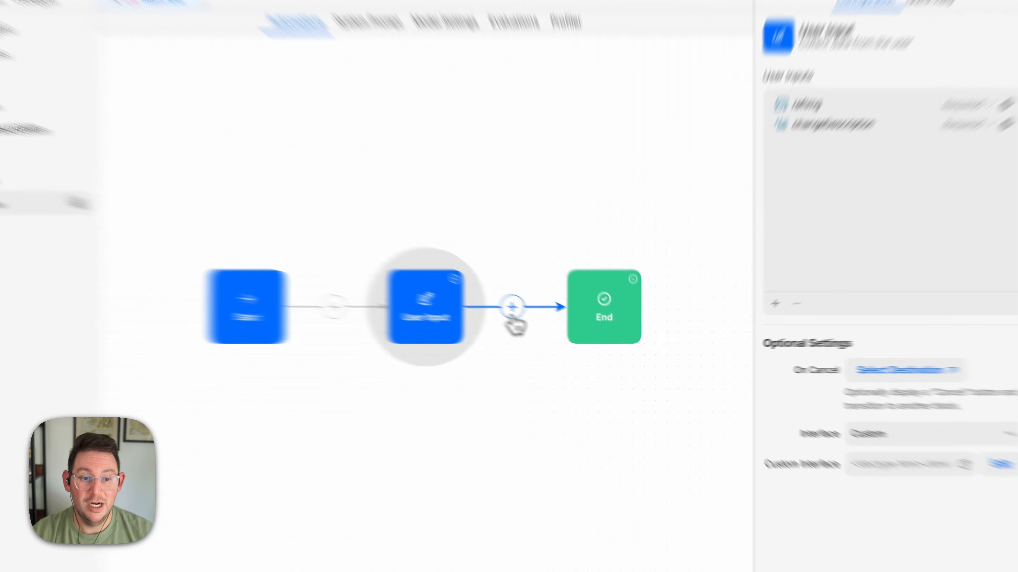
left_click(548, 318)
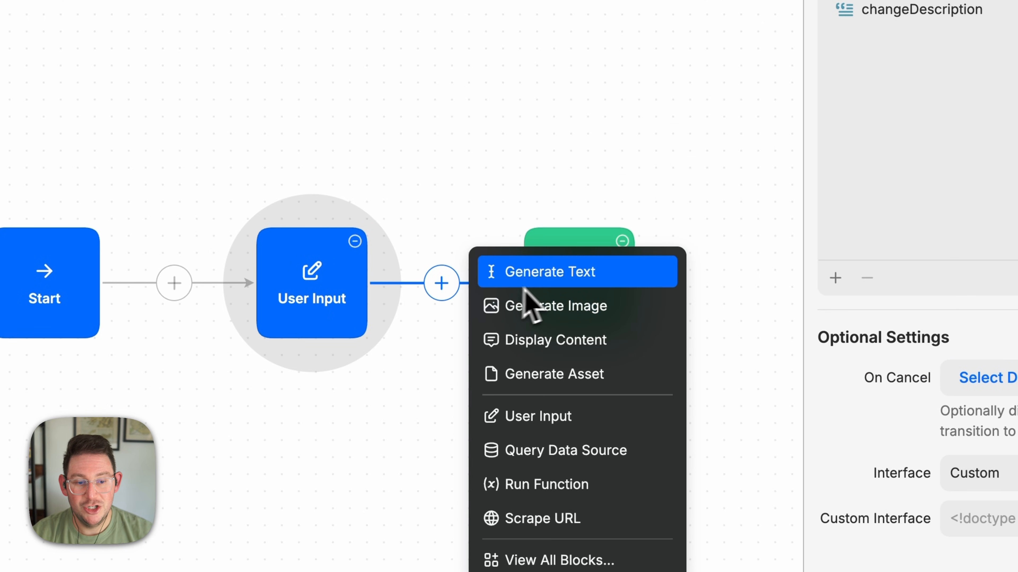
left_click(625, 281)
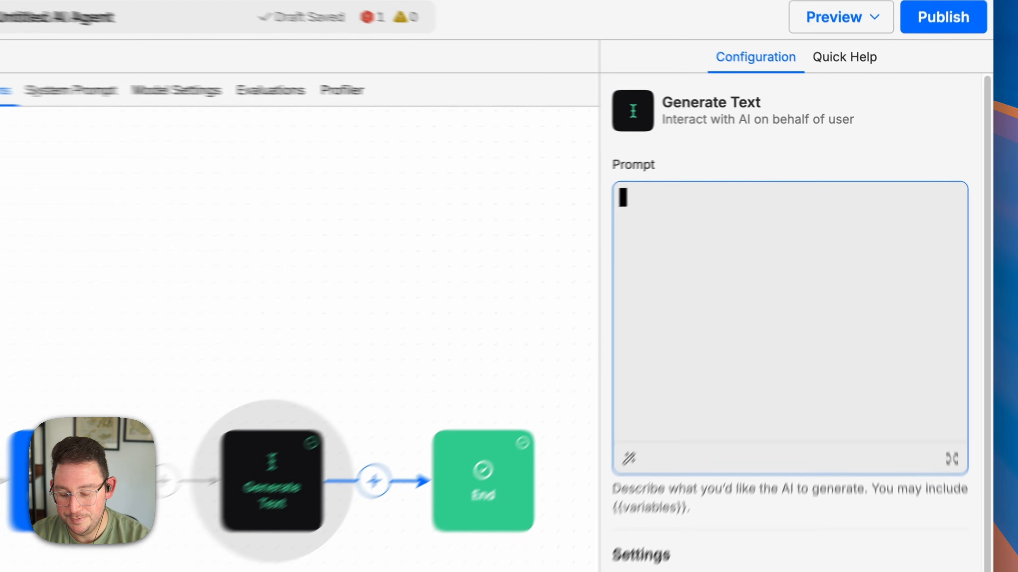
- Begin the Generate Text block's prompt with "User Description: {{changeDescription}}"
type("User Descriuption")
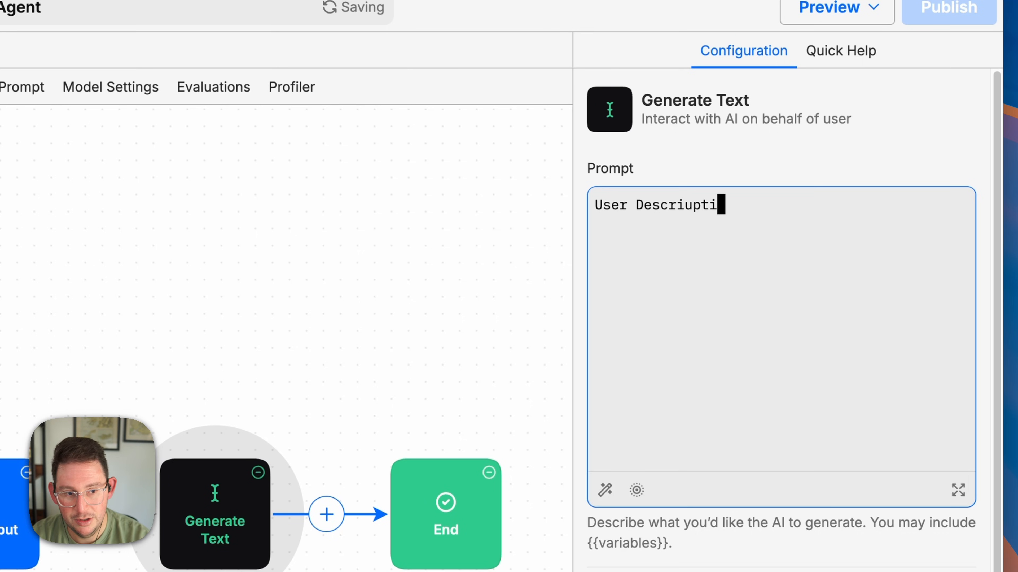
key("Left")
key("Left")
key("Left")
key("Left")
key("Left")
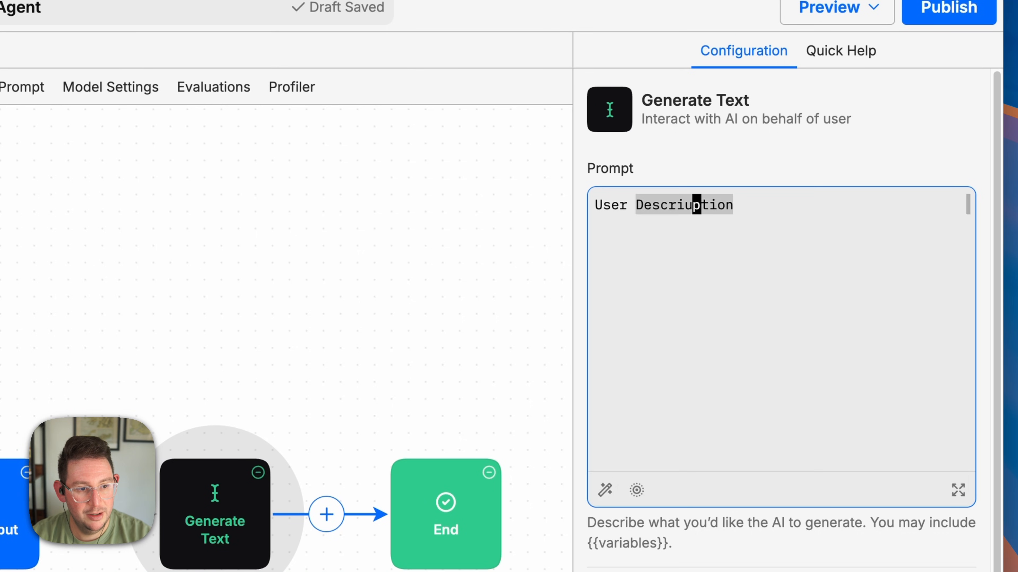
key("BackSpace")
key("End")
type(":")
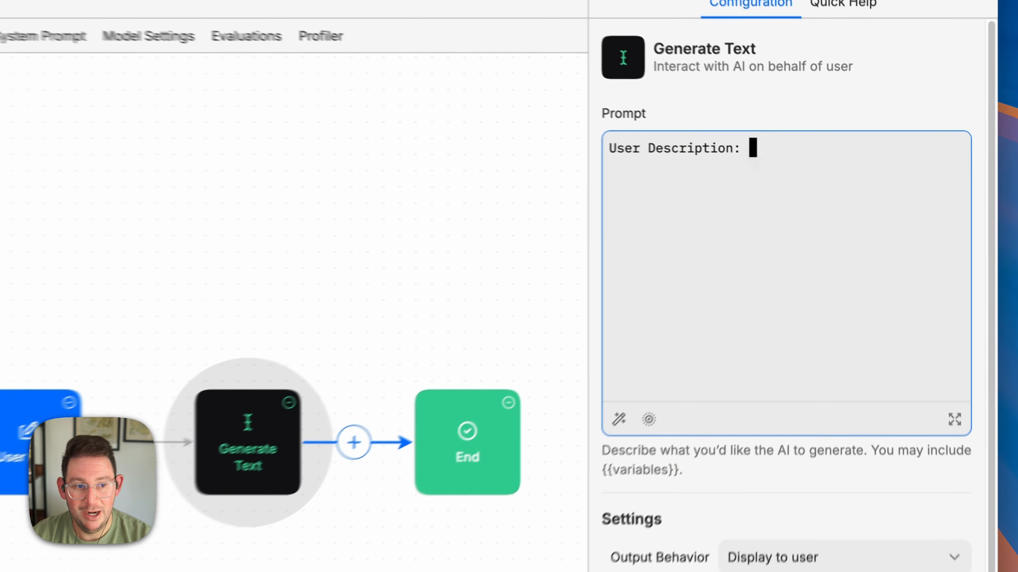
type("{{")
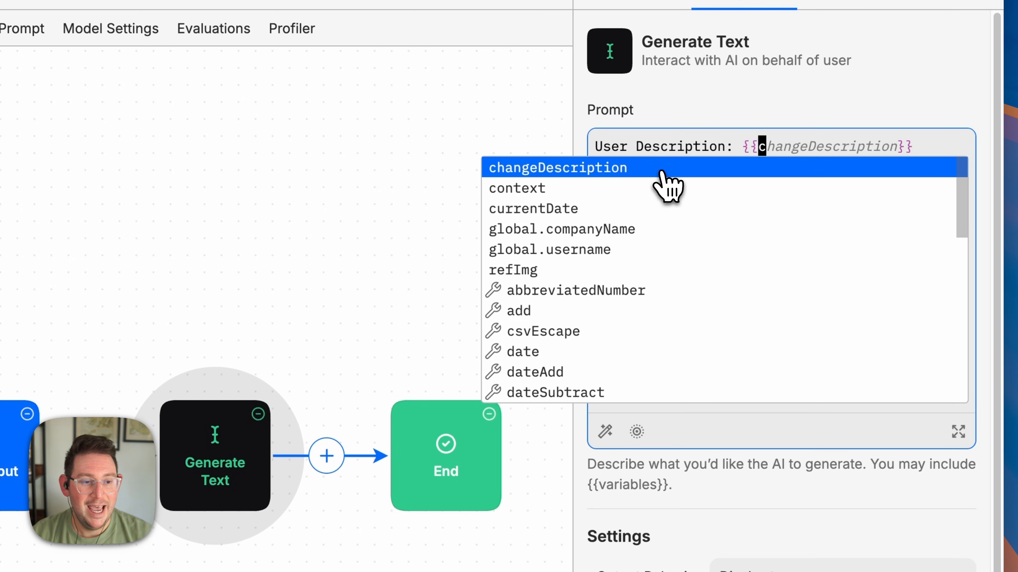
left_click(666, 182)
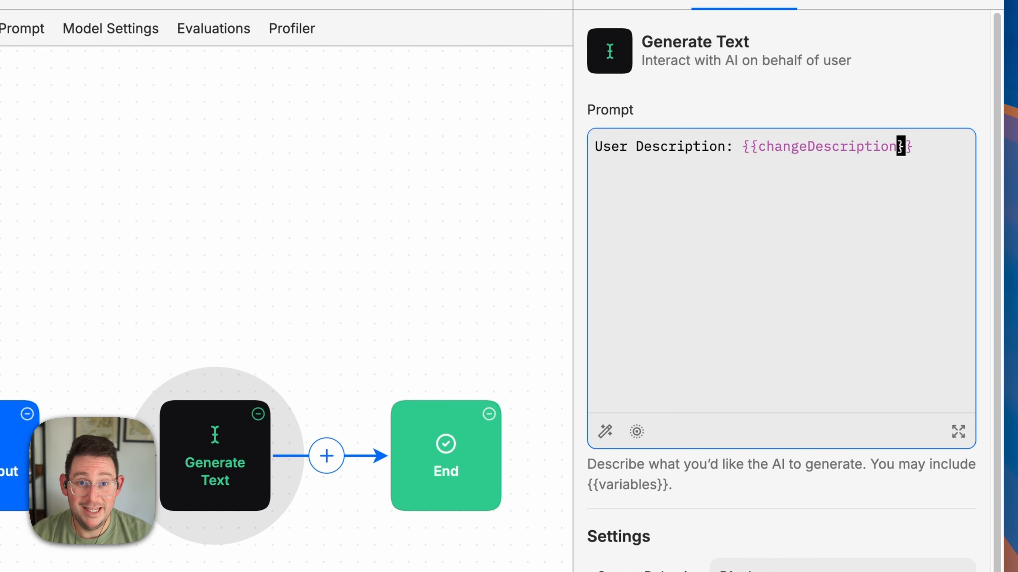
- Add the paragraph "A user had uploaded an image and would like to modify it based on the user description above." to the prompt
left_click_drag(742, 146, 920, 149)
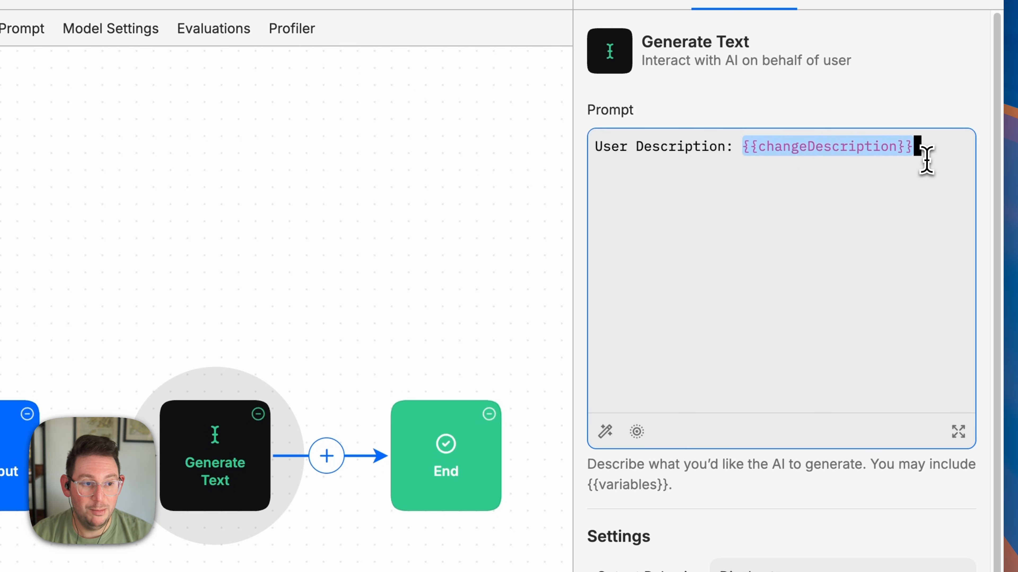
left_click(933, 149)
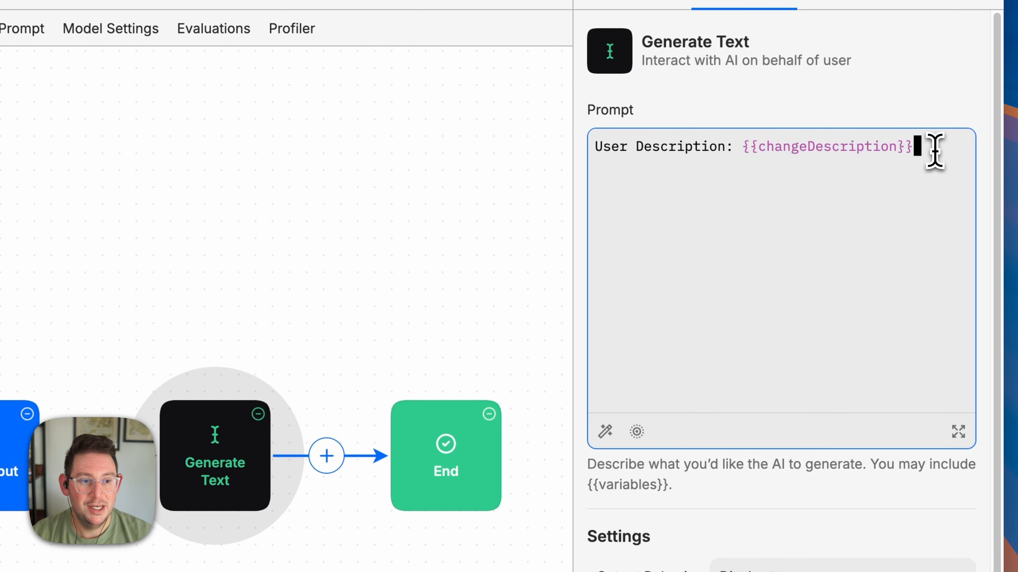
key("Return")
key("Return")
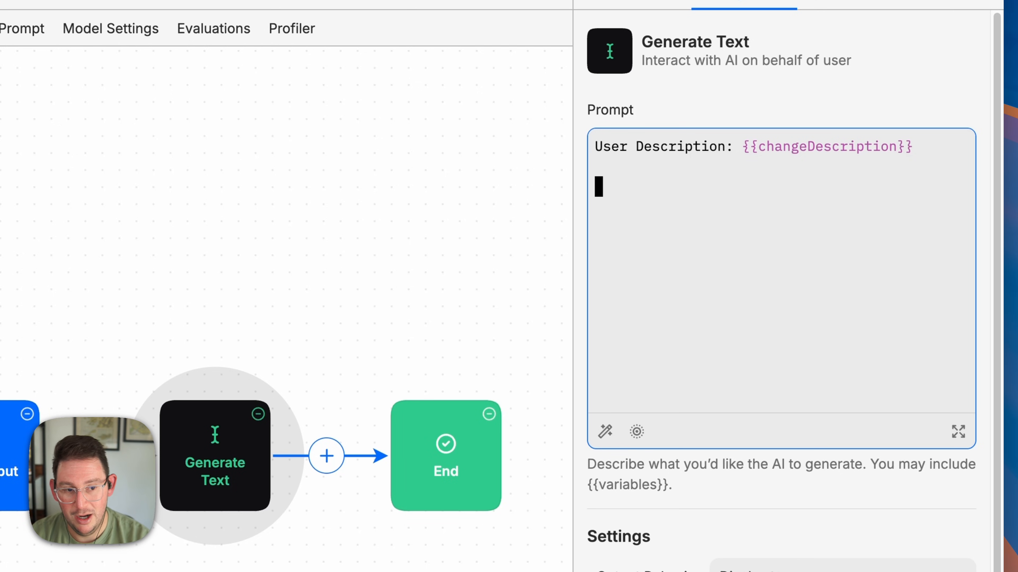
type("A user ")
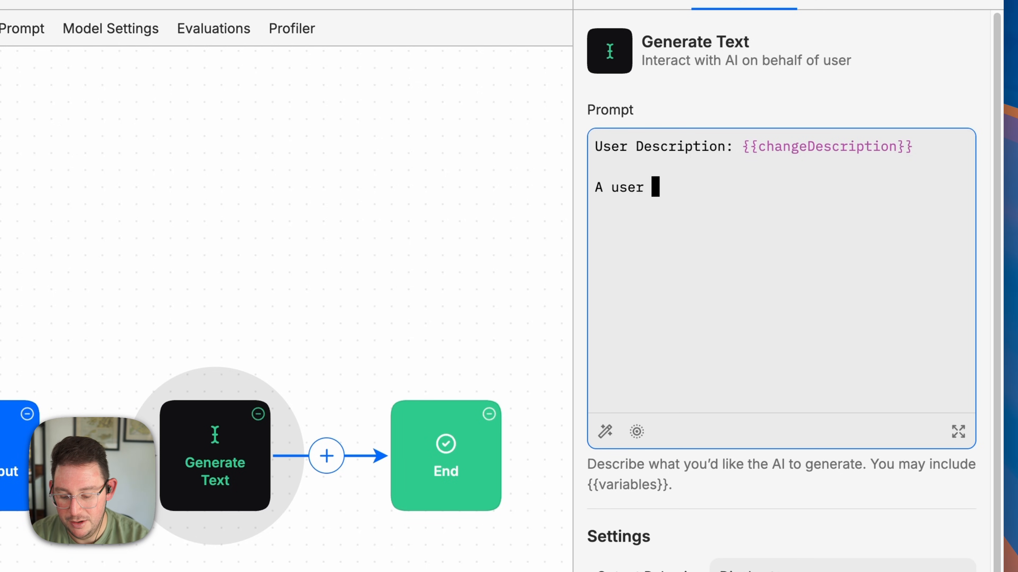
type("had uploaded an")
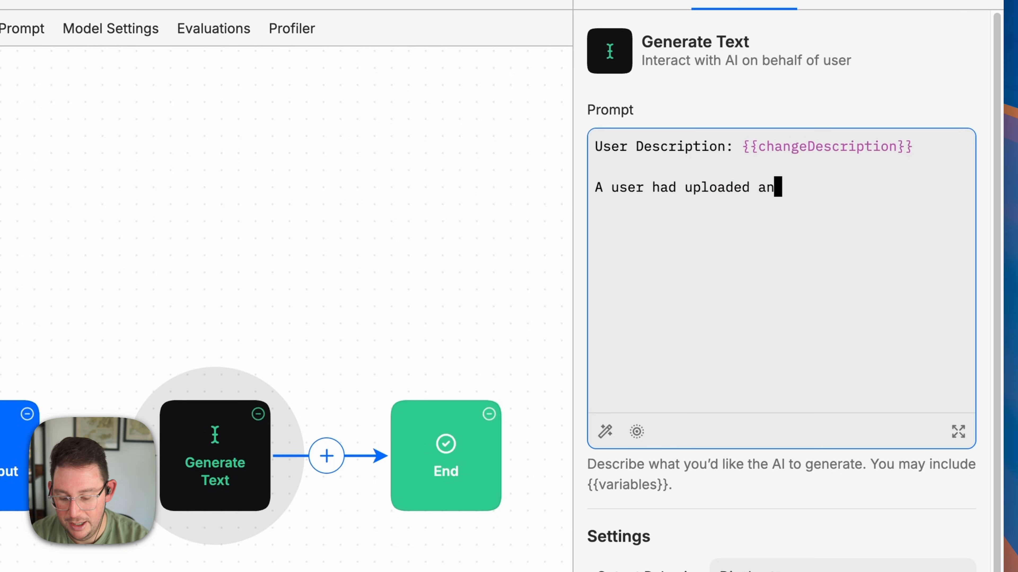
type(" image and woul")
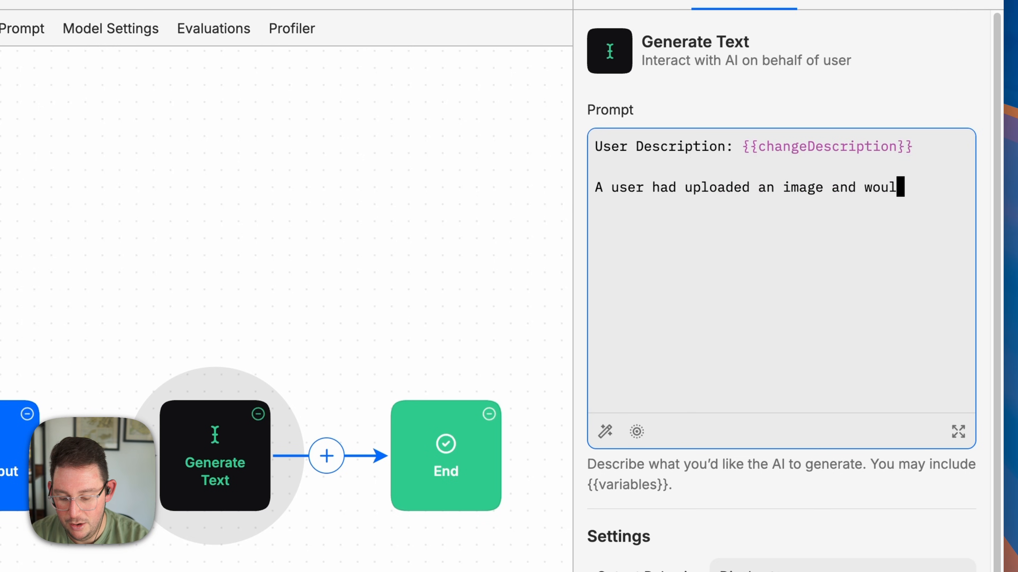
type("d like to ")
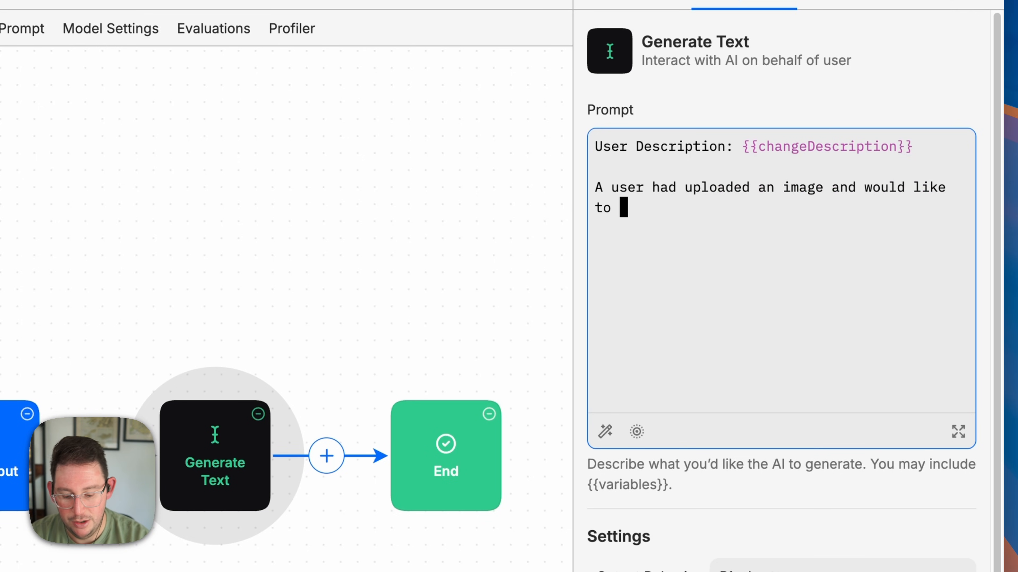
type("modify it base")
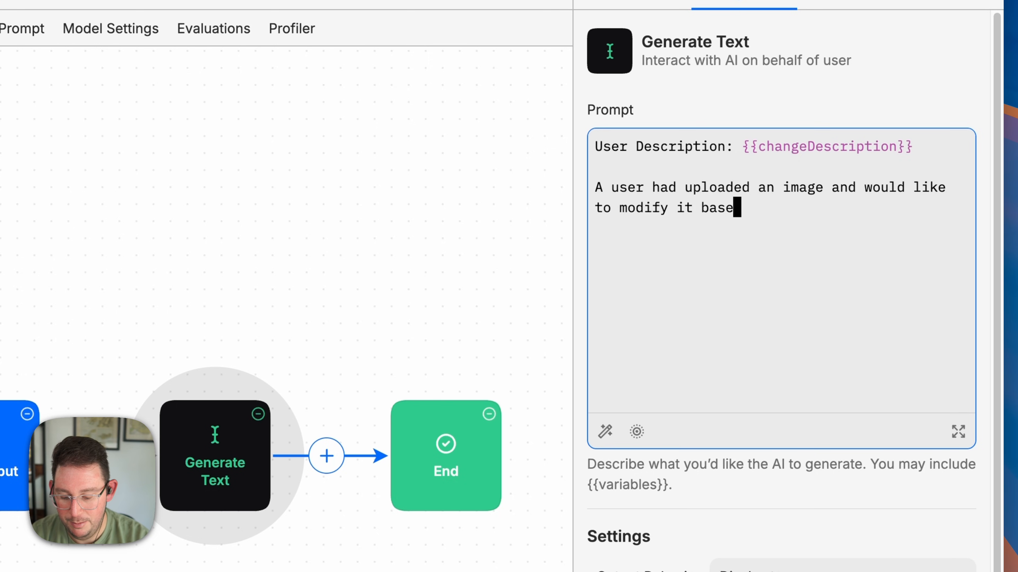
type("d on the user d")
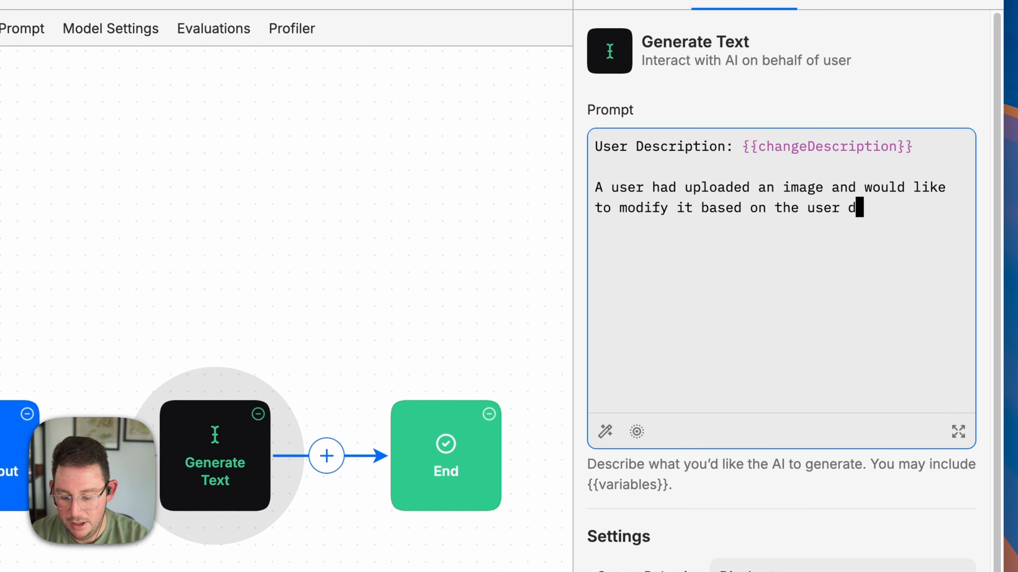
type("escription above.")
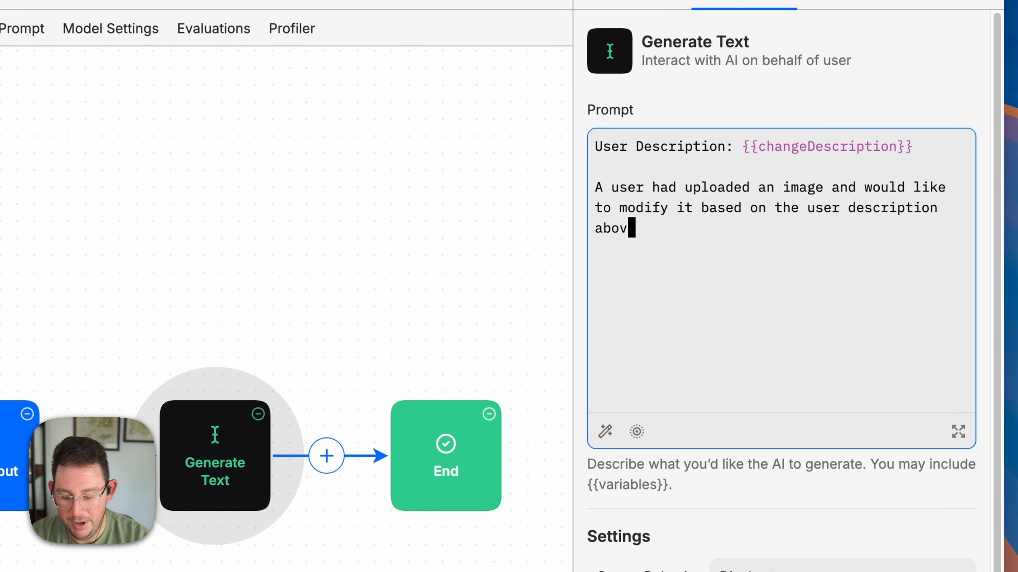
- Add a prompt paragraph reading "Enhance the user description and generate a prompt for an AI image model."
key("Return")
key("Return")
type("Enhance the ")
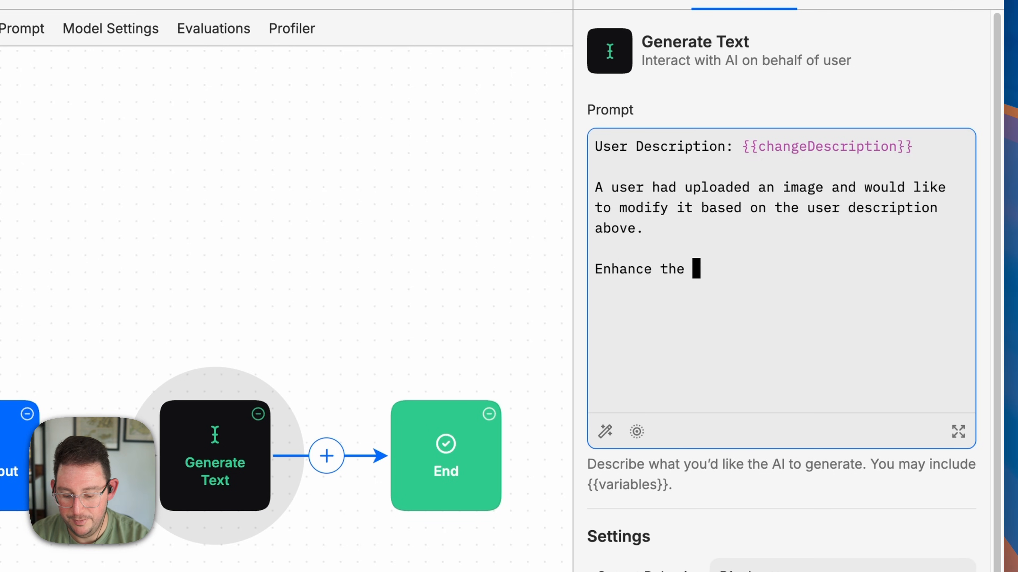
type("user desc")
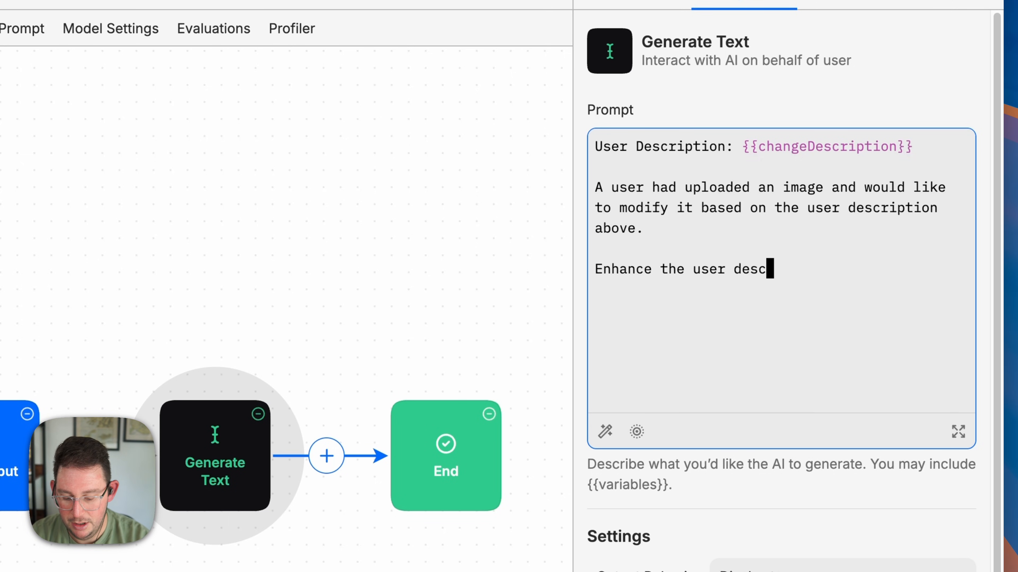
type("ription a")
type("nd generaty")
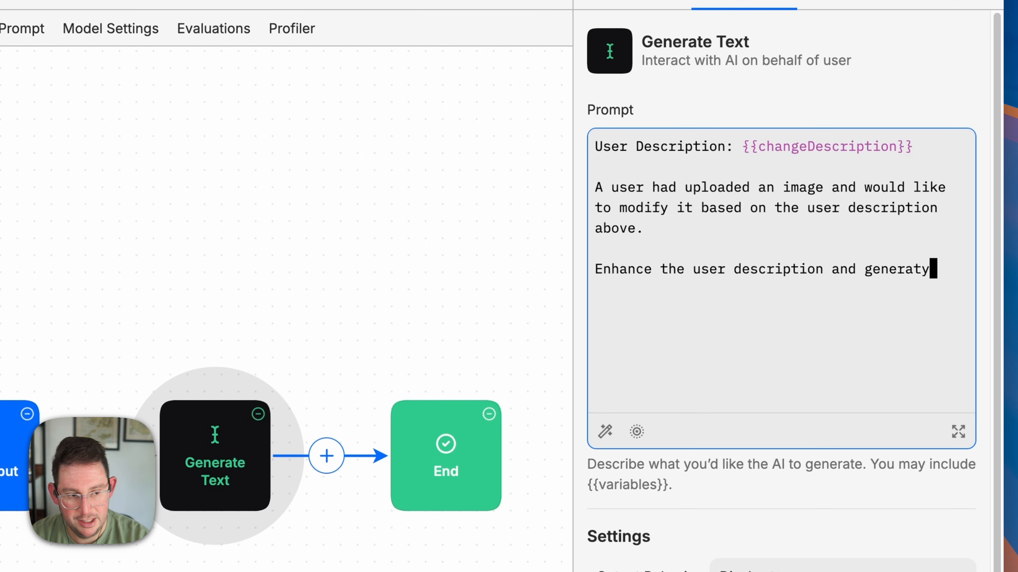
key("BackSpace")
type("e ")
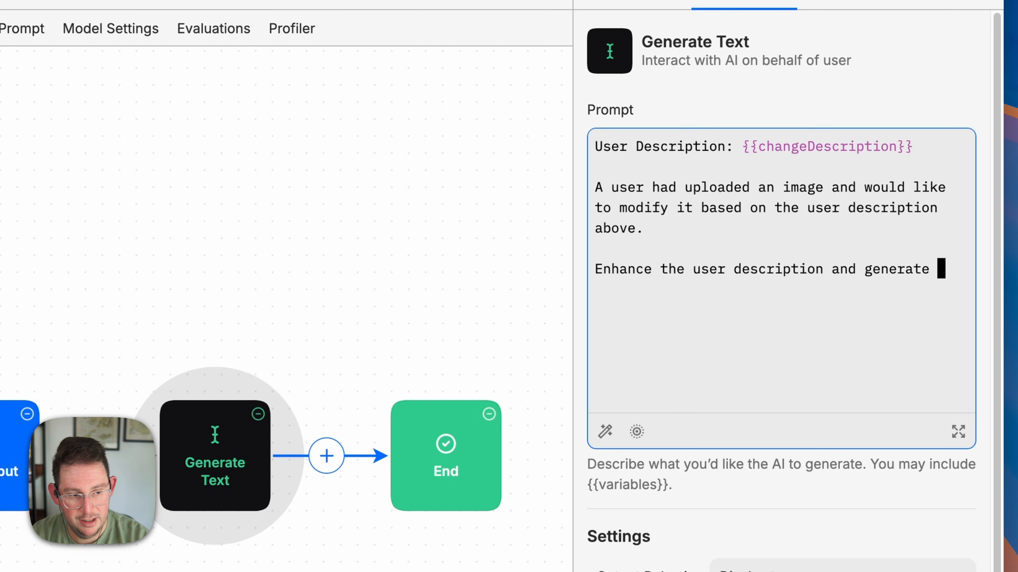
type("a pr")
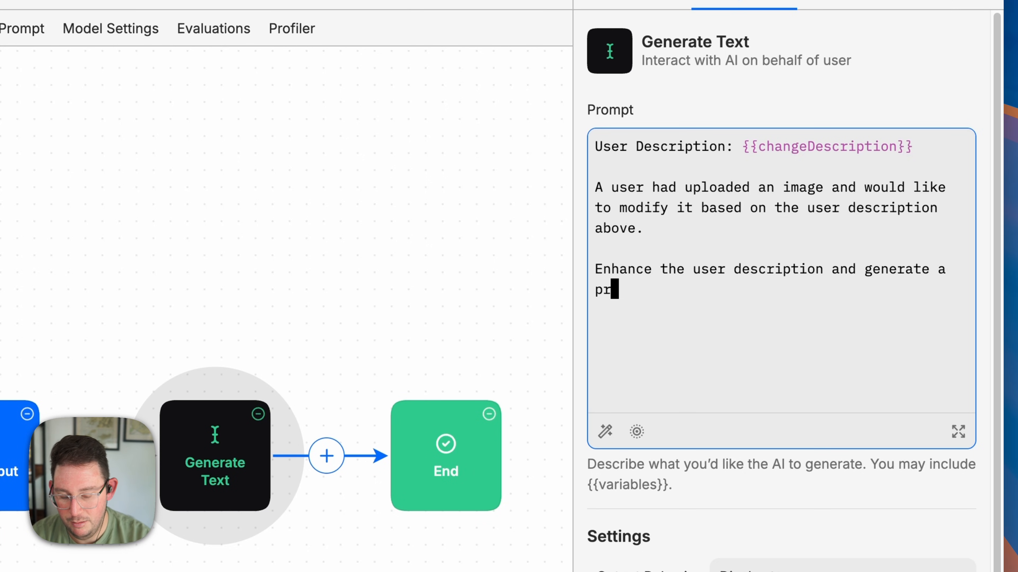
type("pom")
key("BackSpace")
key("BackSpace")
key("BackSpace")
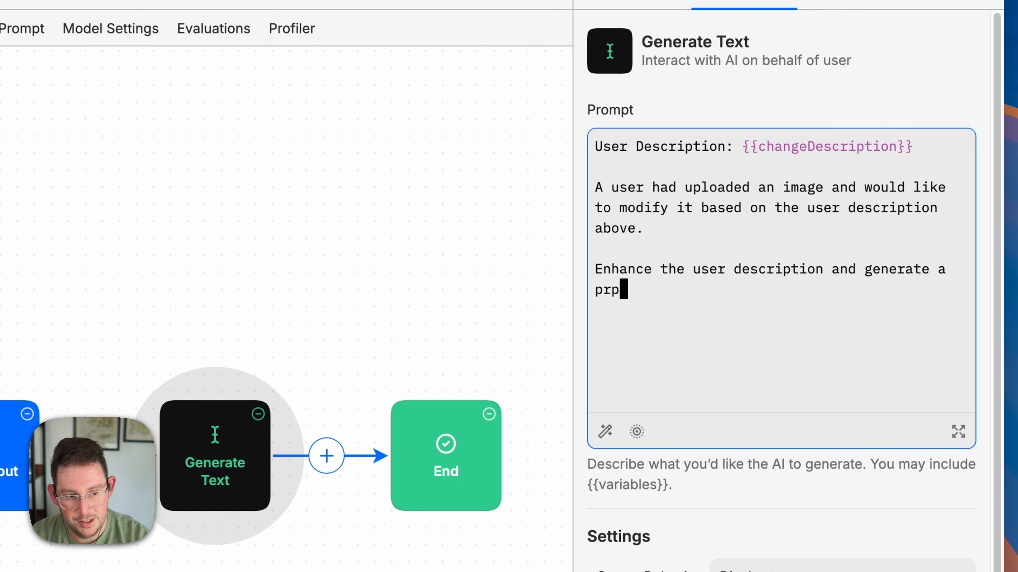
type("ompt for ")
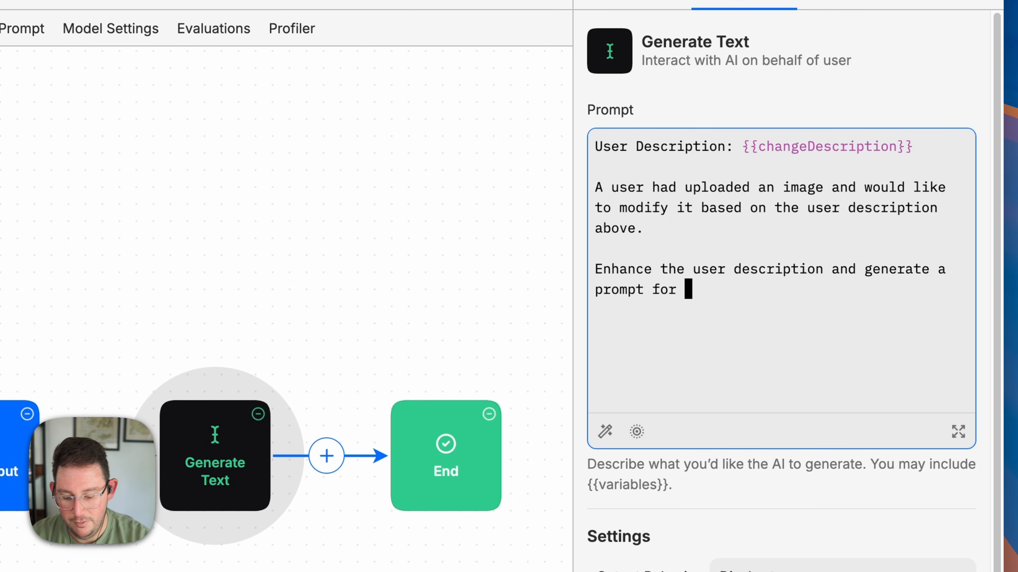
type("an AI image ")
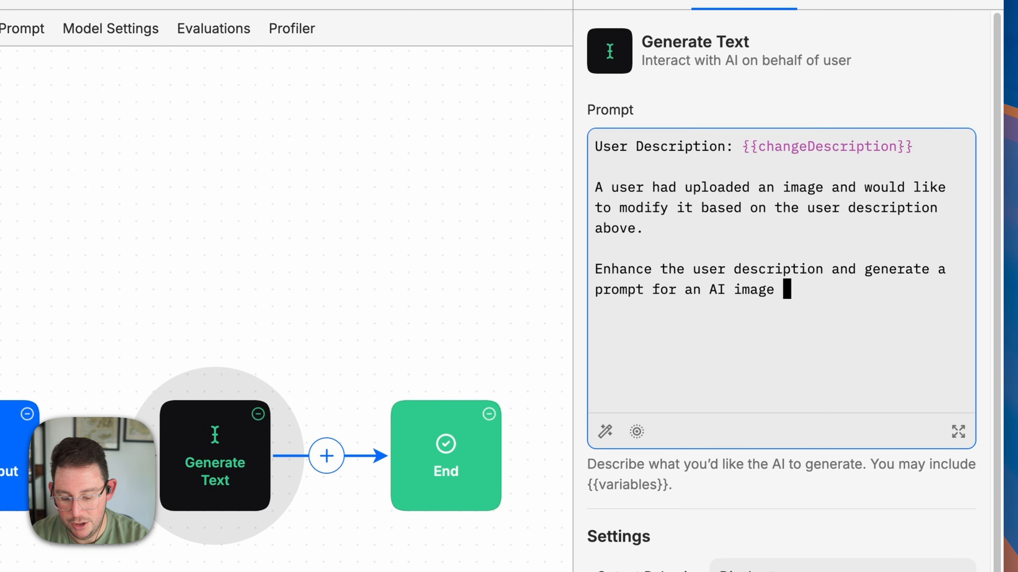
type("modll.")
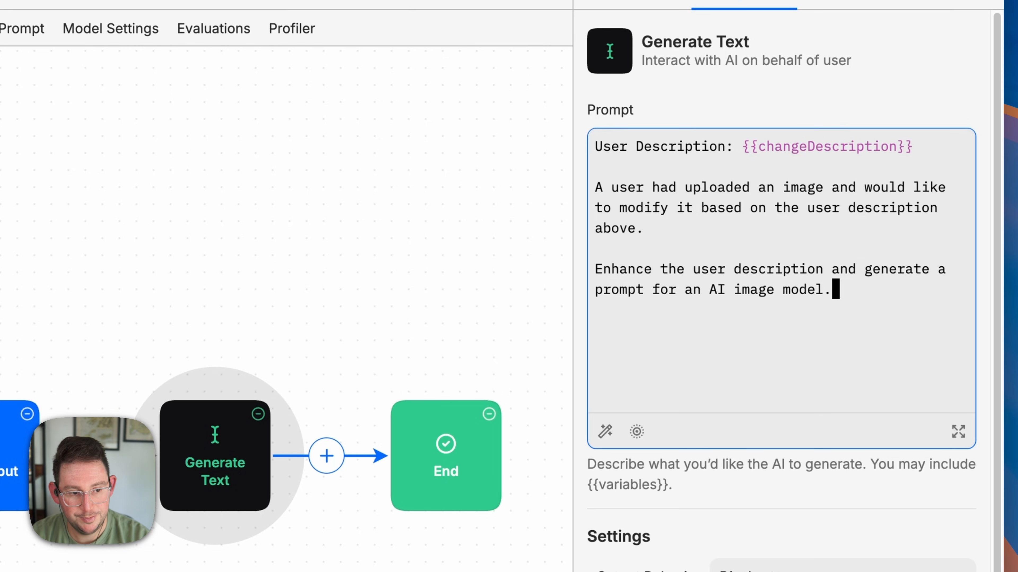
- End the Generate Text prompt with "Reply only with the AI Image model prompt text and nothing else."
key("Return")
key("Return")
type("Reply on")
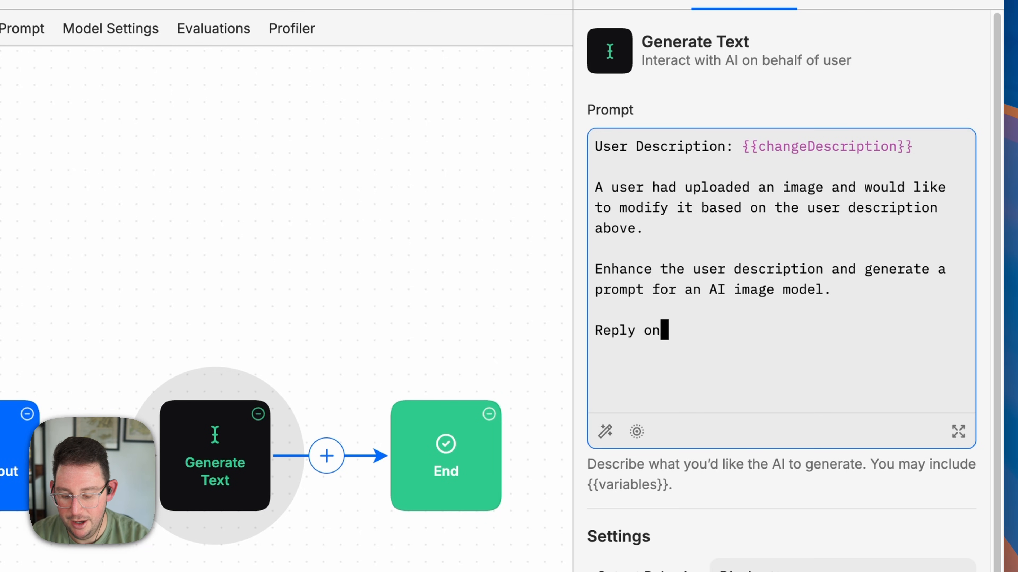
type("ly with the ")
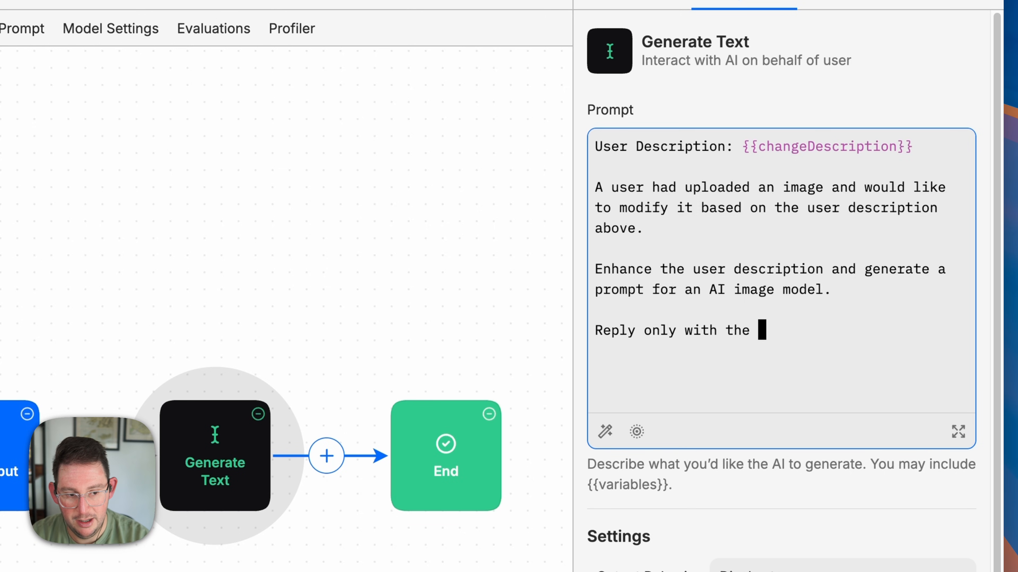
type("AI Image m")
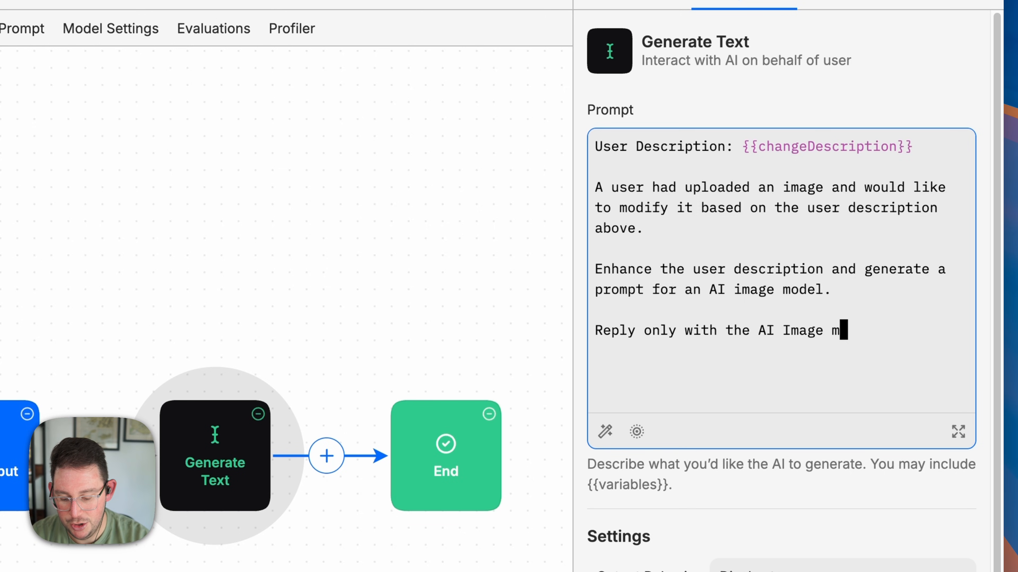
type("odel prompt t")
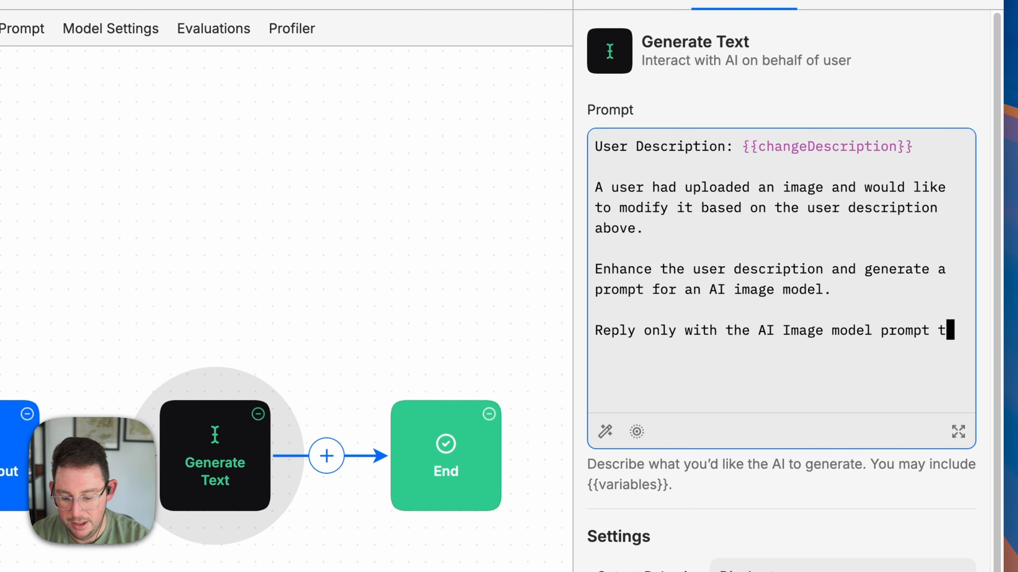
type("exty")
key("BackSpace")
key("BackSpace")
type("a")
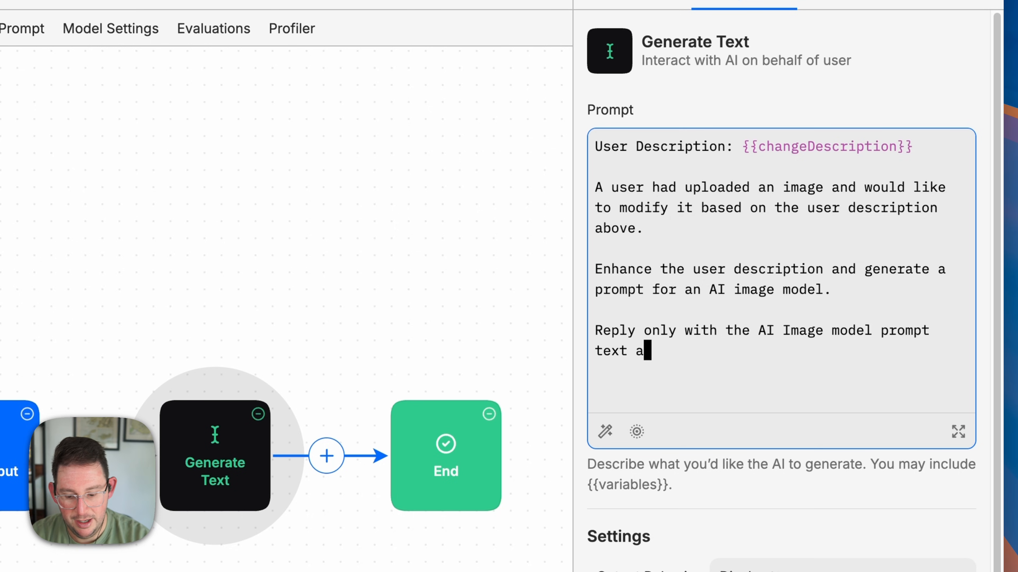
type("nd nothing else")
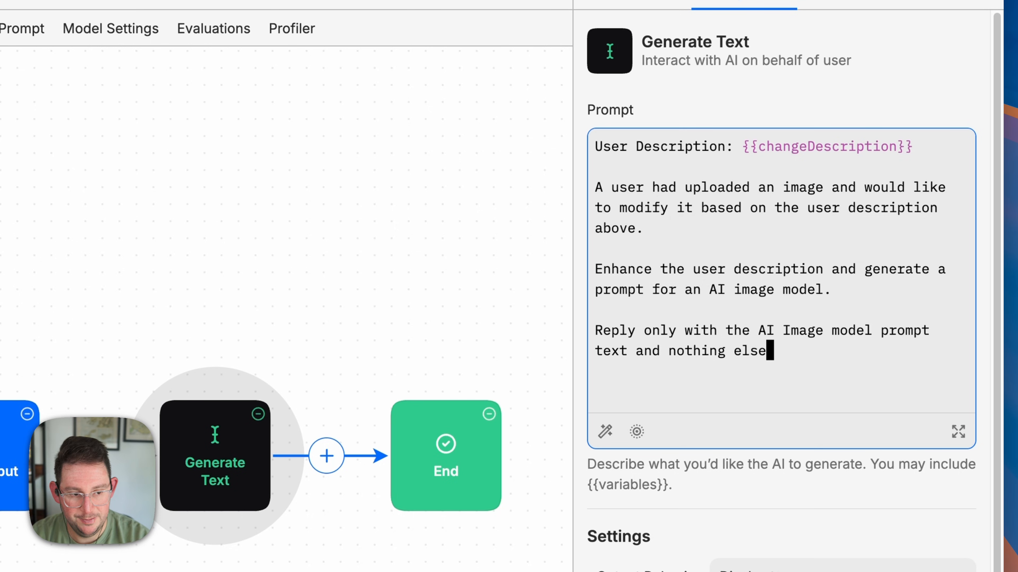
type(".")
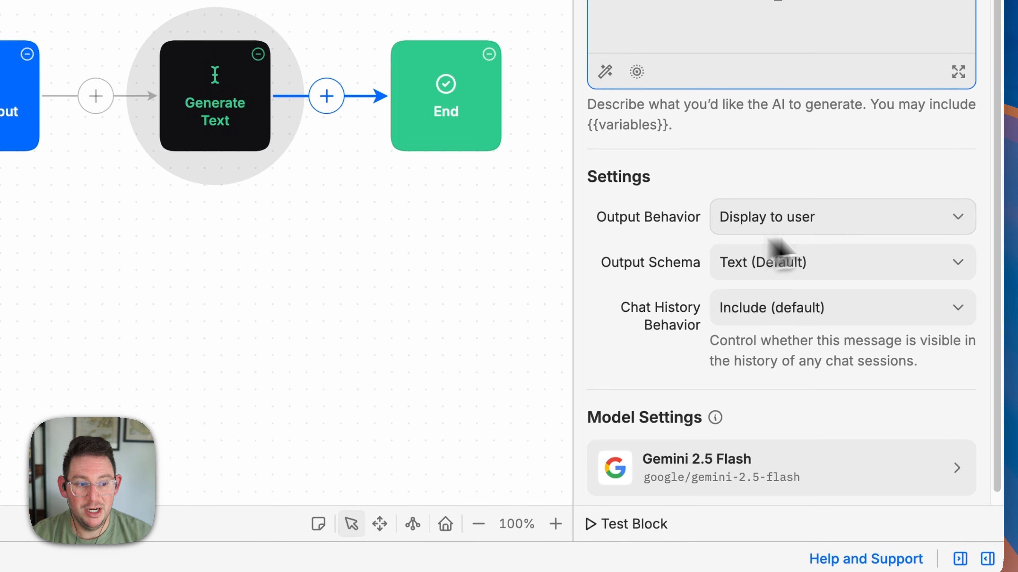
- Set the Generate Text block's output behavior to Save to variable, with the variable name imgPrompt
left_click(903, 228)
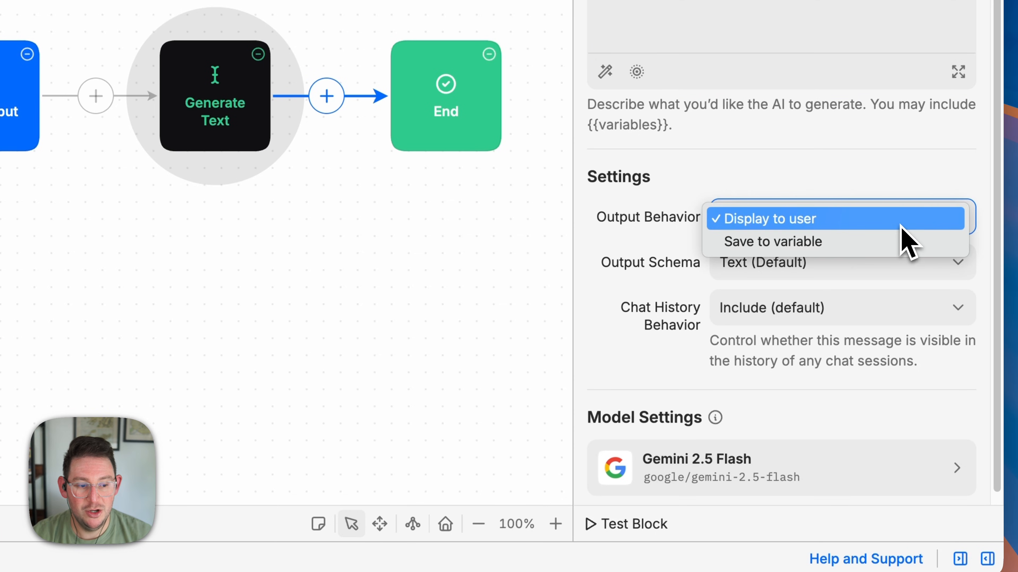
left_click(883, 242)
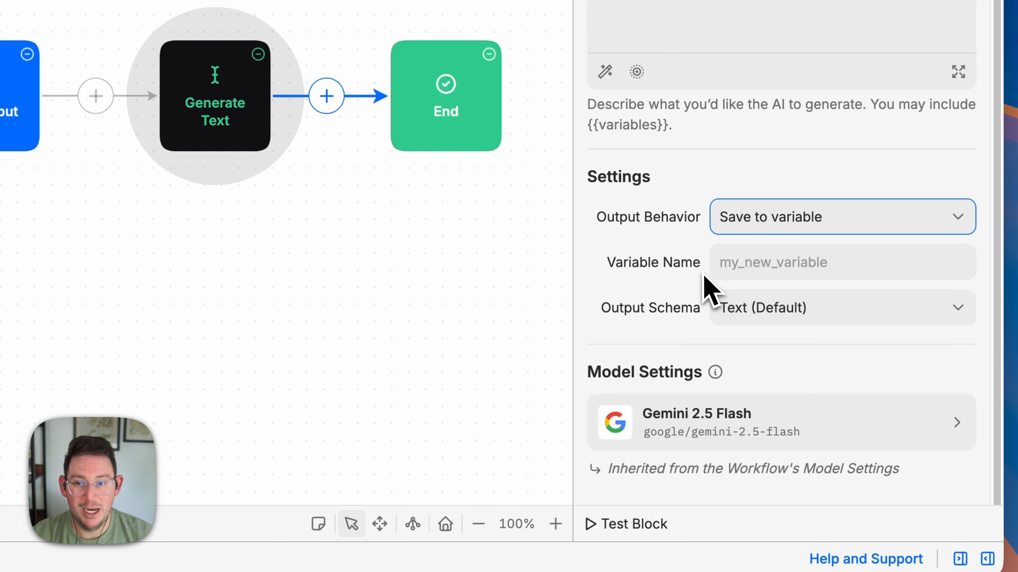
left_click(739, 262)
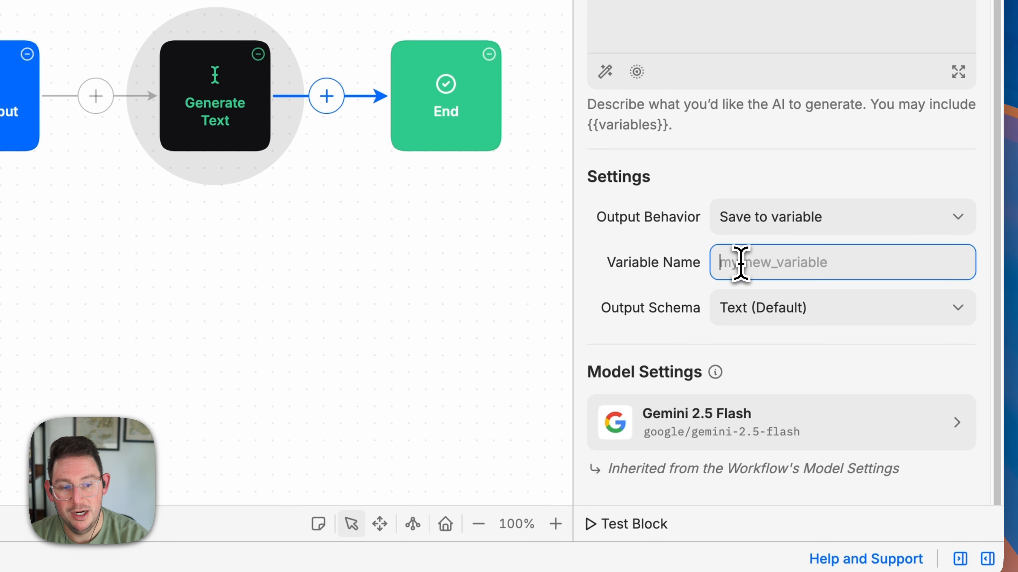
type("imgPrompt")
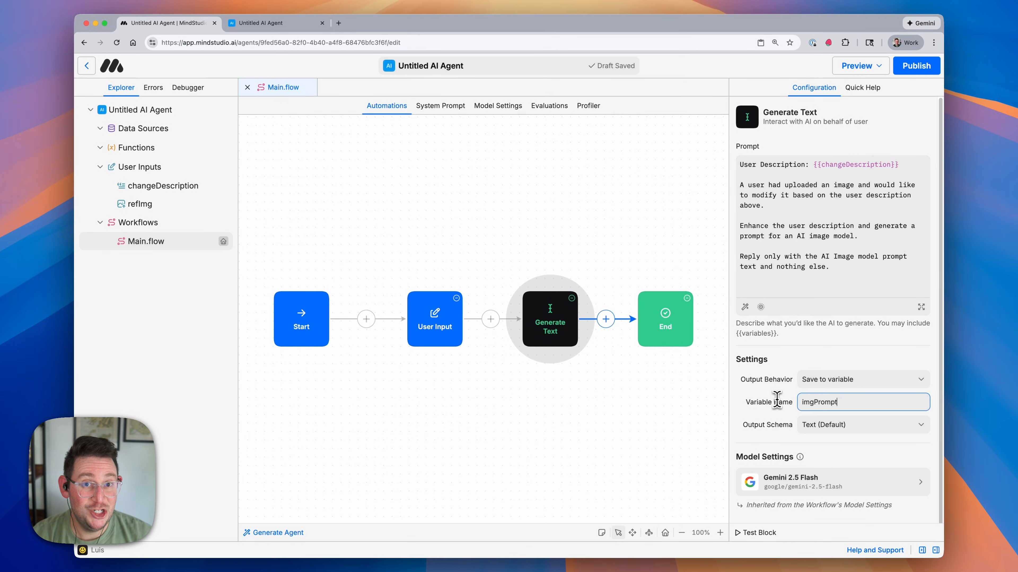
- Add a Generate Image block between Generate Text and End, with {{imgPrompt}} as its prompt
left_click(608, 322)
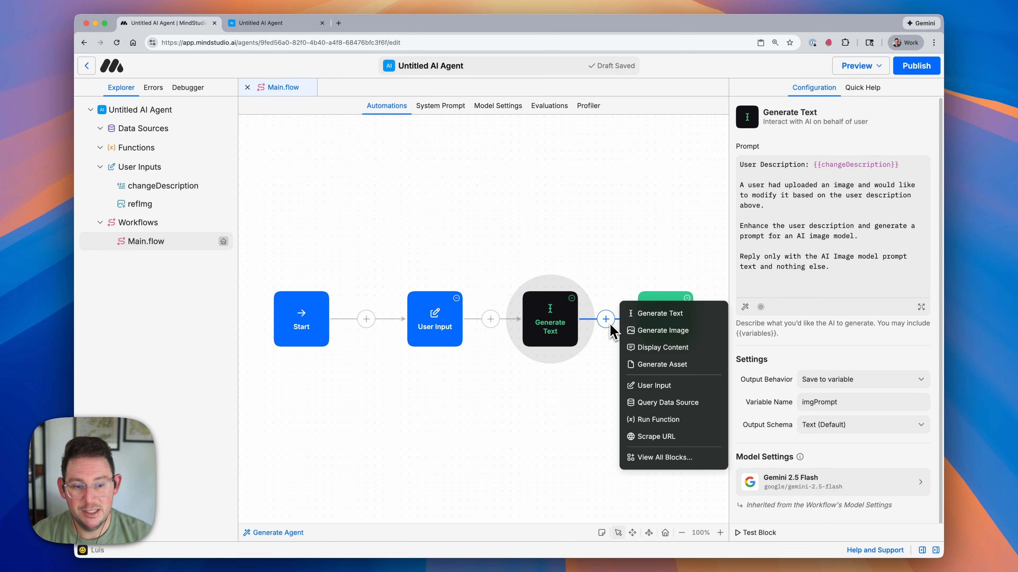
left_click(718, 332)
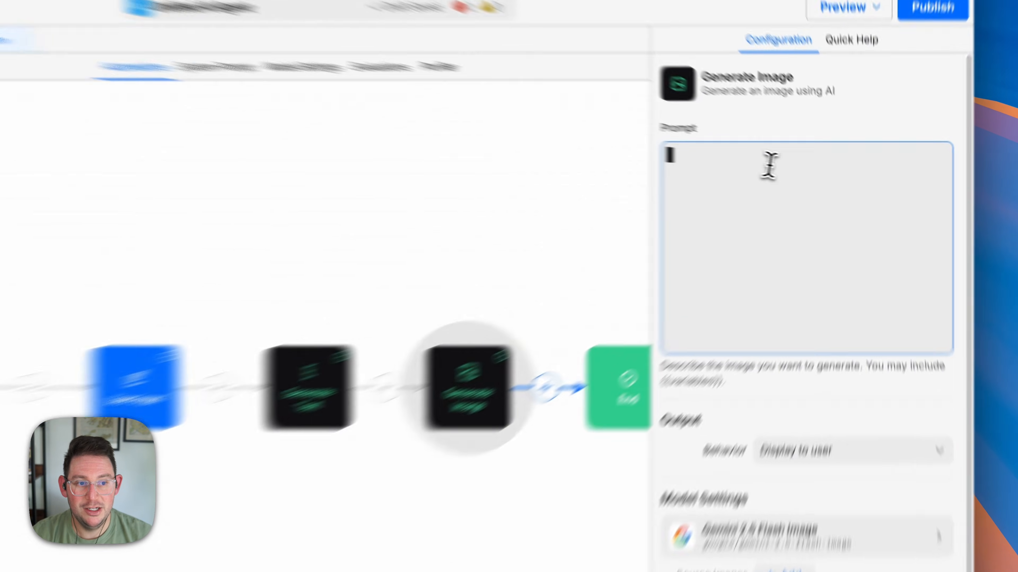
type("{{")
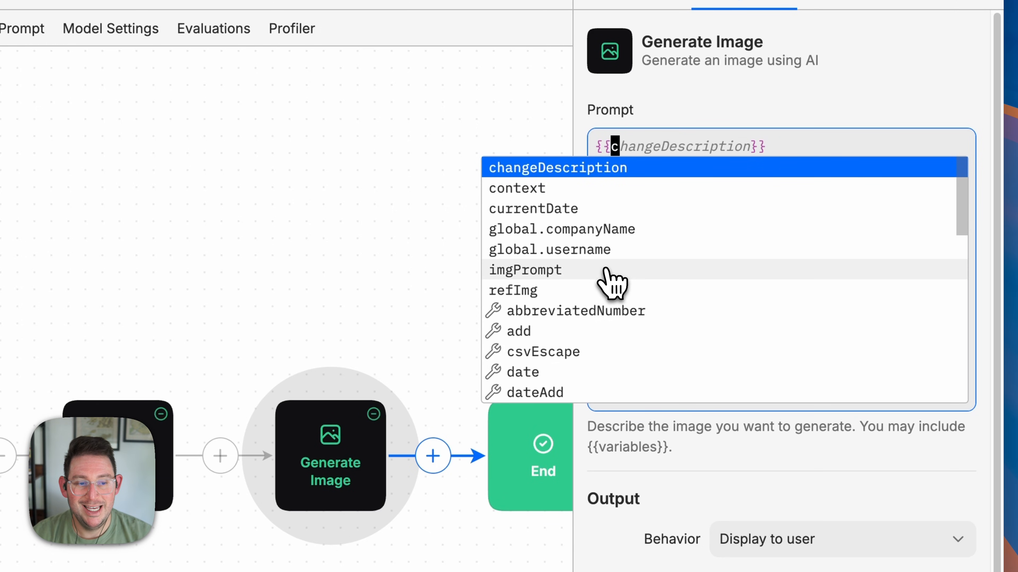
left_click(605, 272)
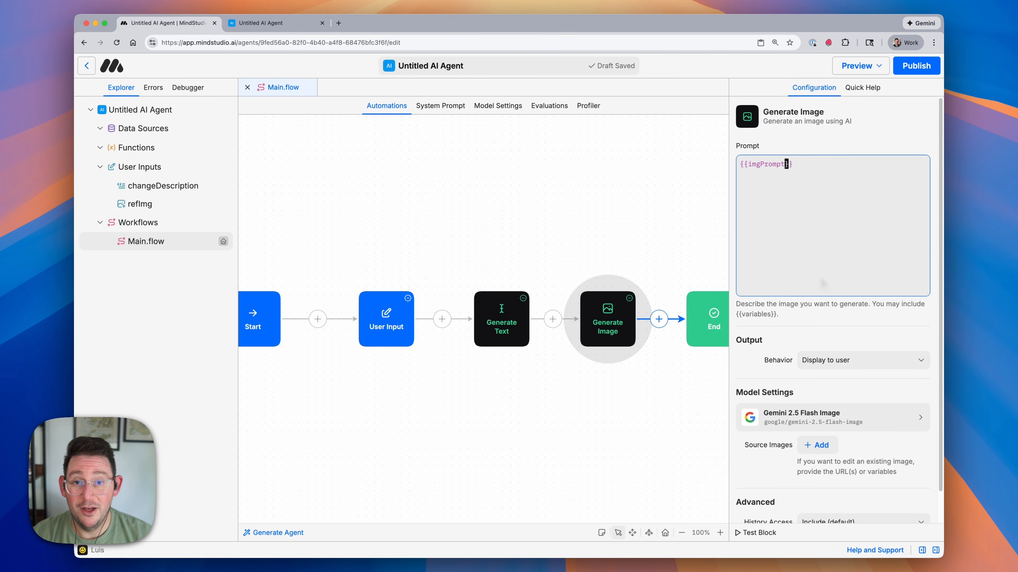
scroll(765, 348, "down", 3)
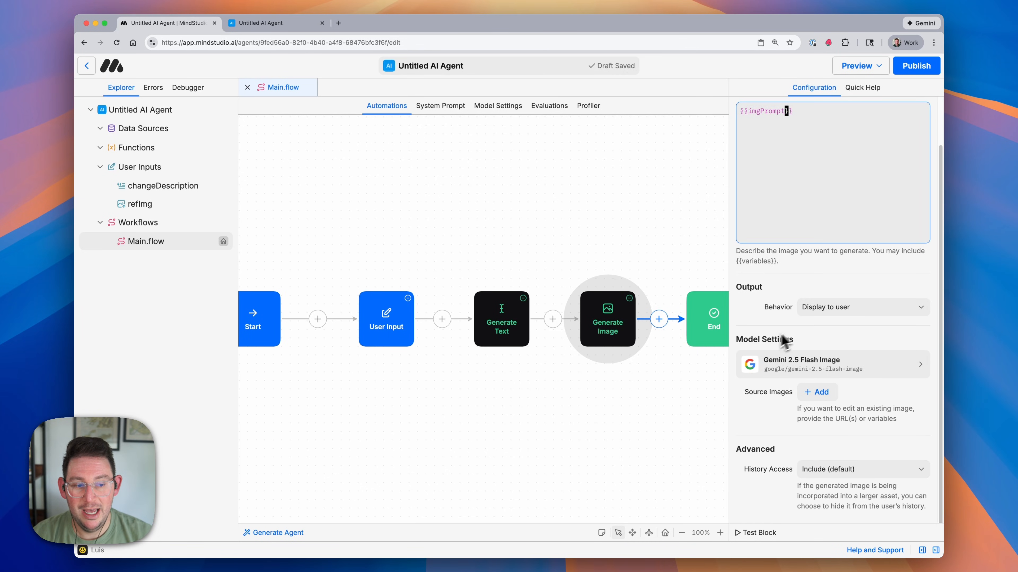
- Set the Generate Image block's output behavior to Display to user
left_click(868, 309)
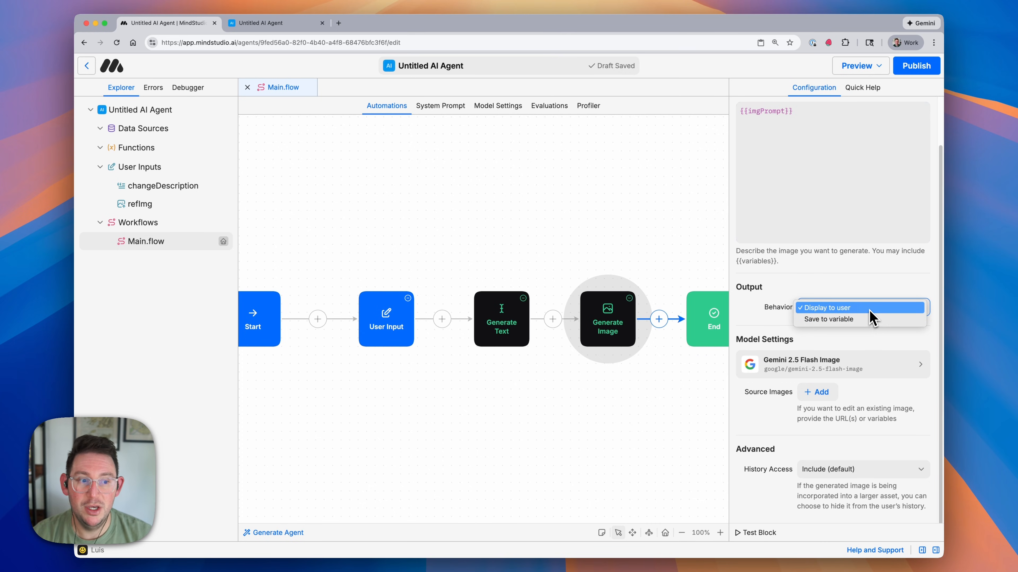
left_click(870, 309)
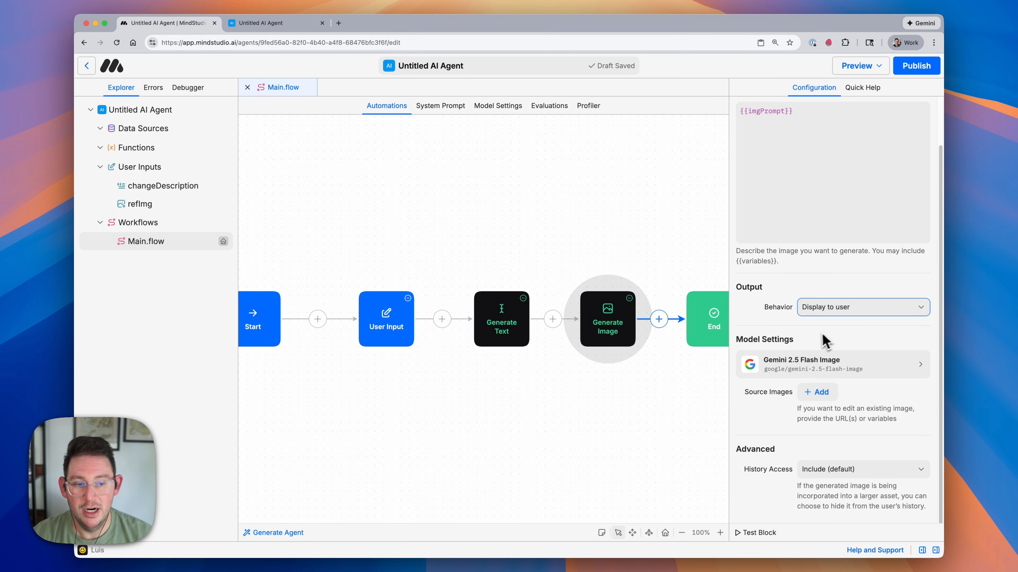
left_click(498, 325)
left_click(601, 322)
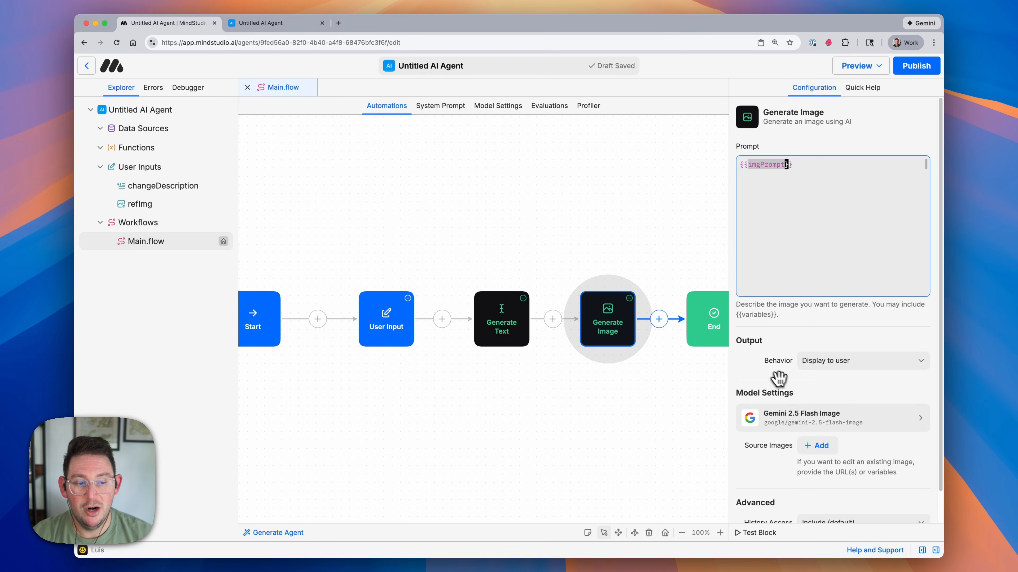
- Change the Generate Image block's model to Google's Gemini 3 Pro Image
left_click(862, 419)
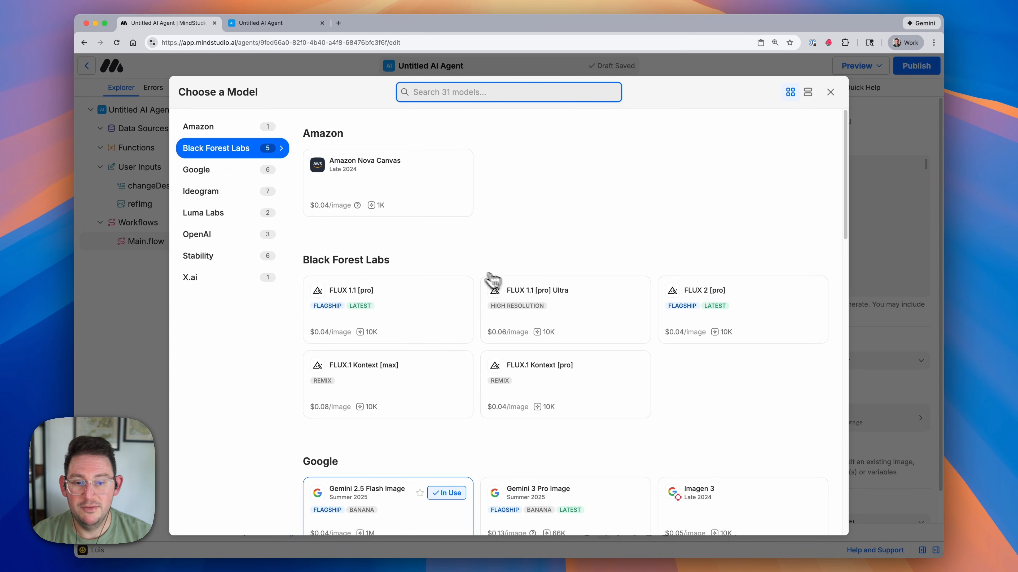
scroll(479, 274, "down", 6)
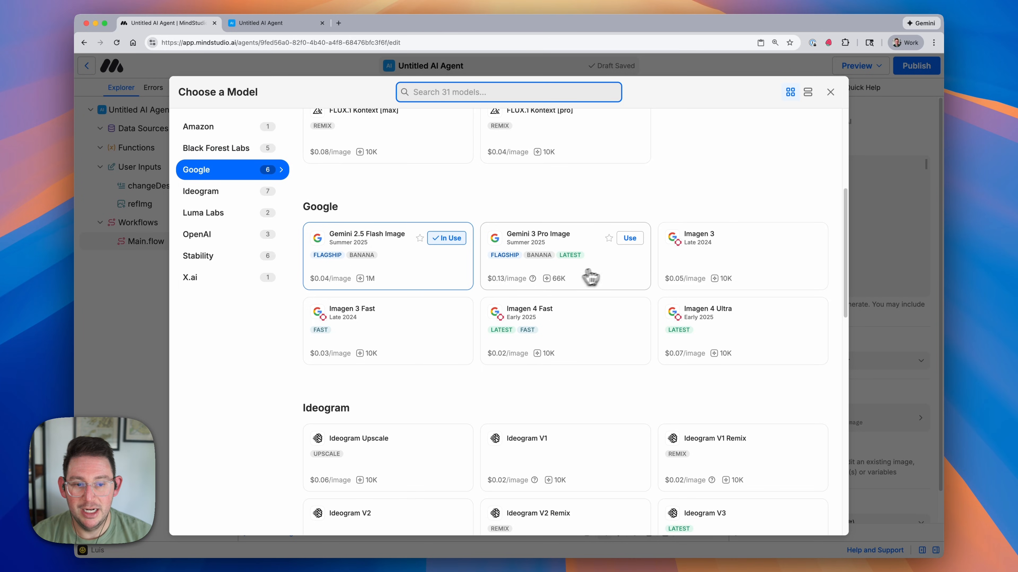
left_click(608, 273)
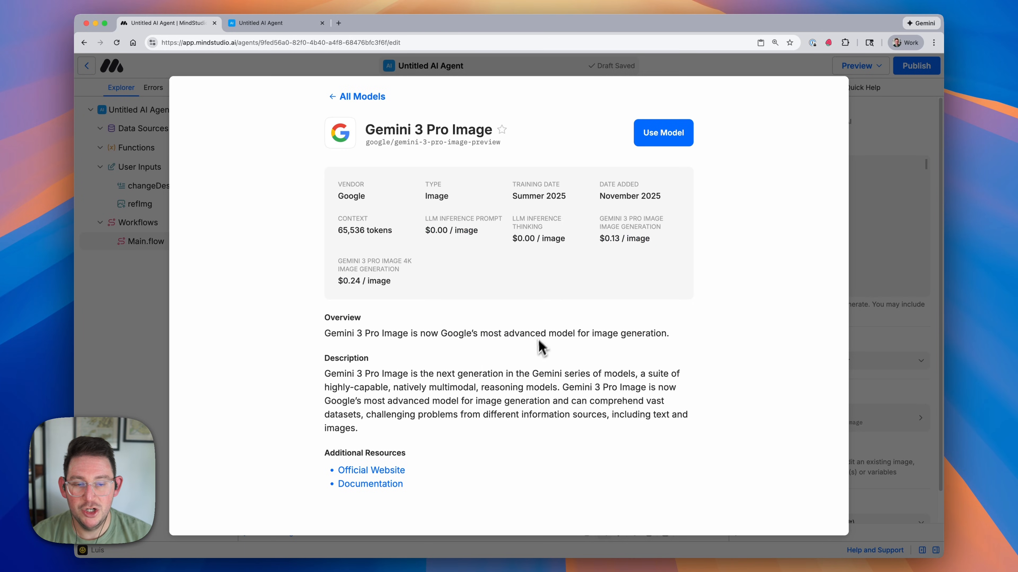
left_click(664, 138)
- Set the Generate Image block's aspect ratio to 1:1 and add {{refImg}} as its source image
scroll(760, 406, "down", 2)
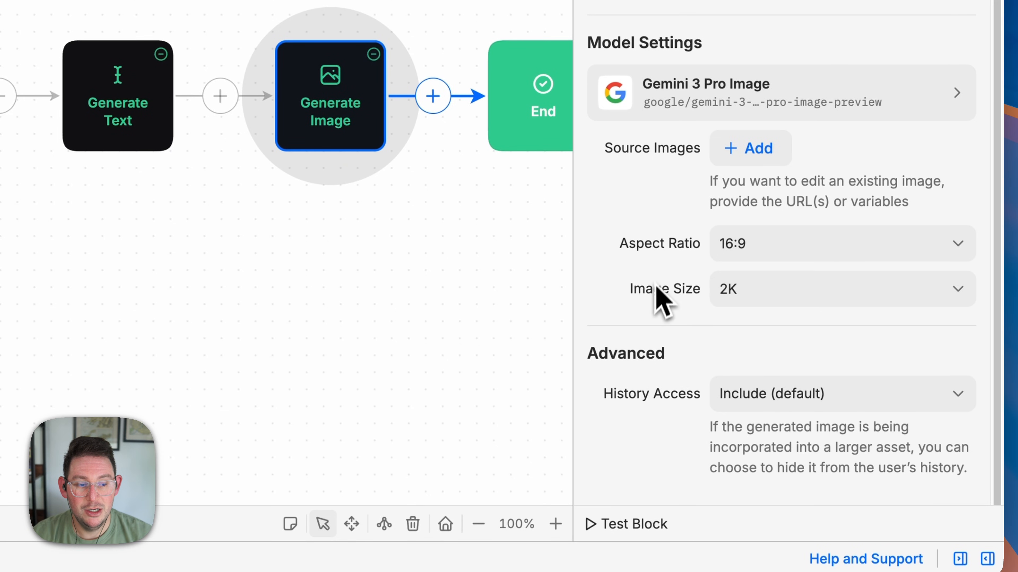
left_click(824, 244)
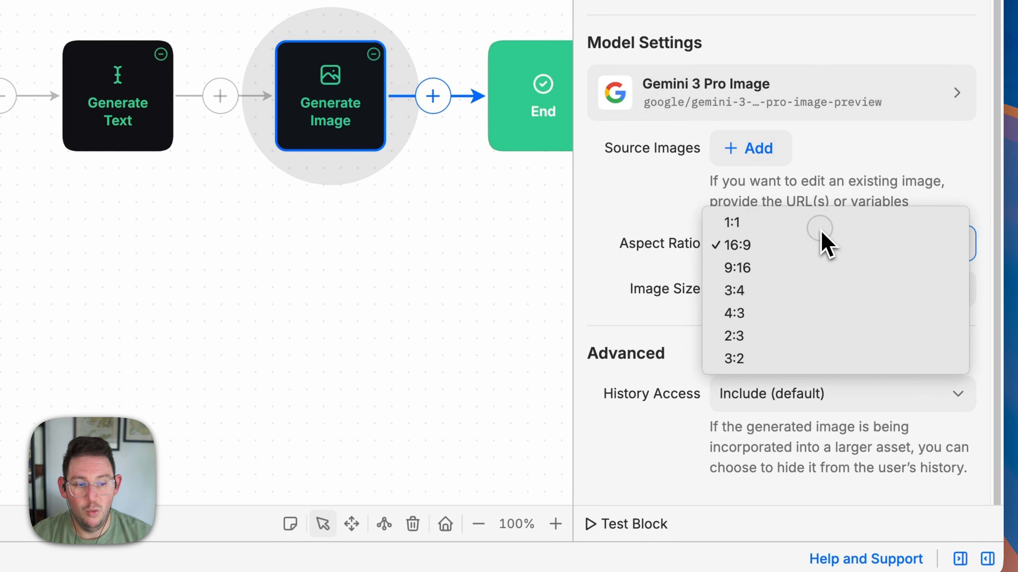
left_click(822, 226)
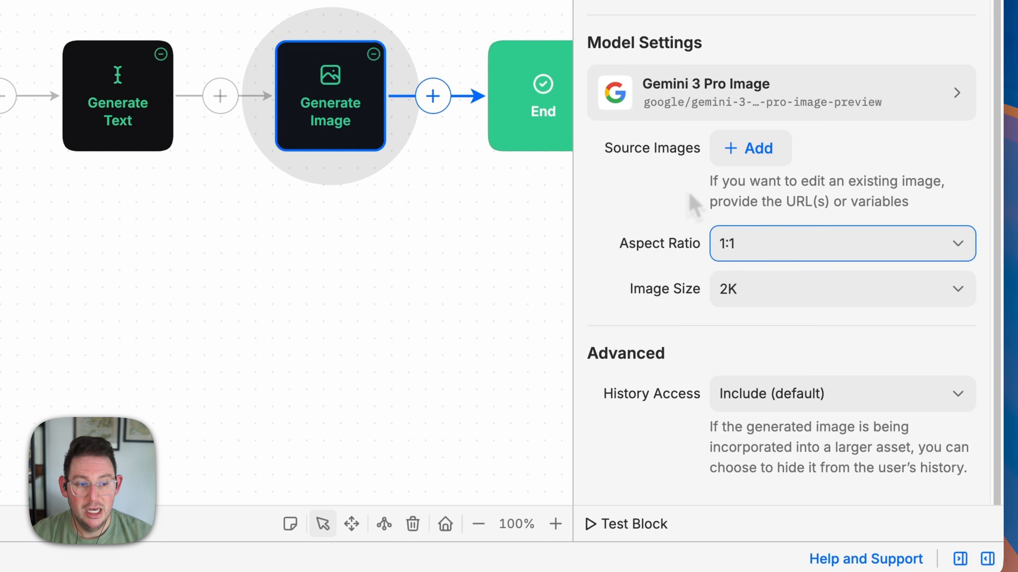
left_click(772, 159)
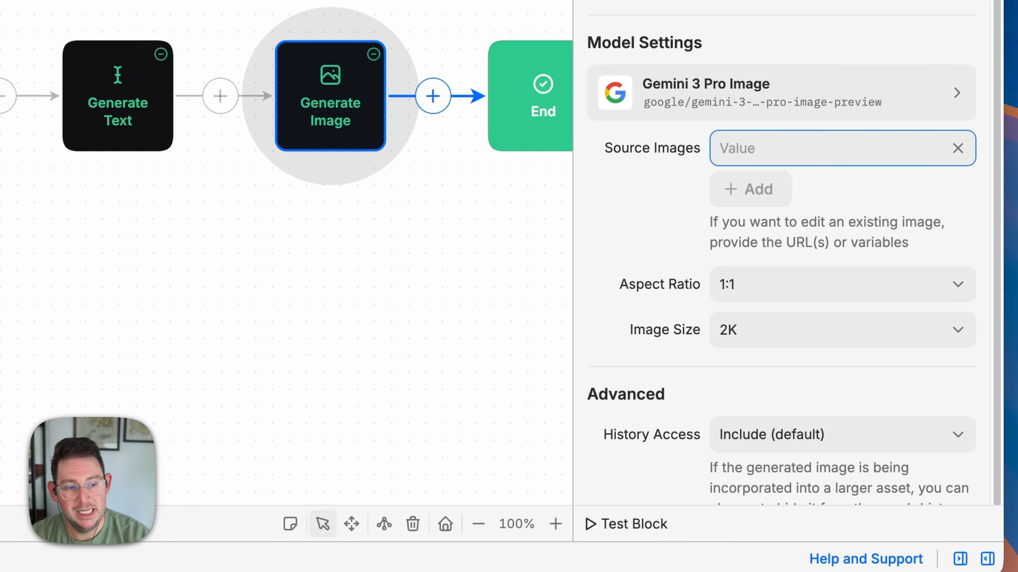
type("{{")
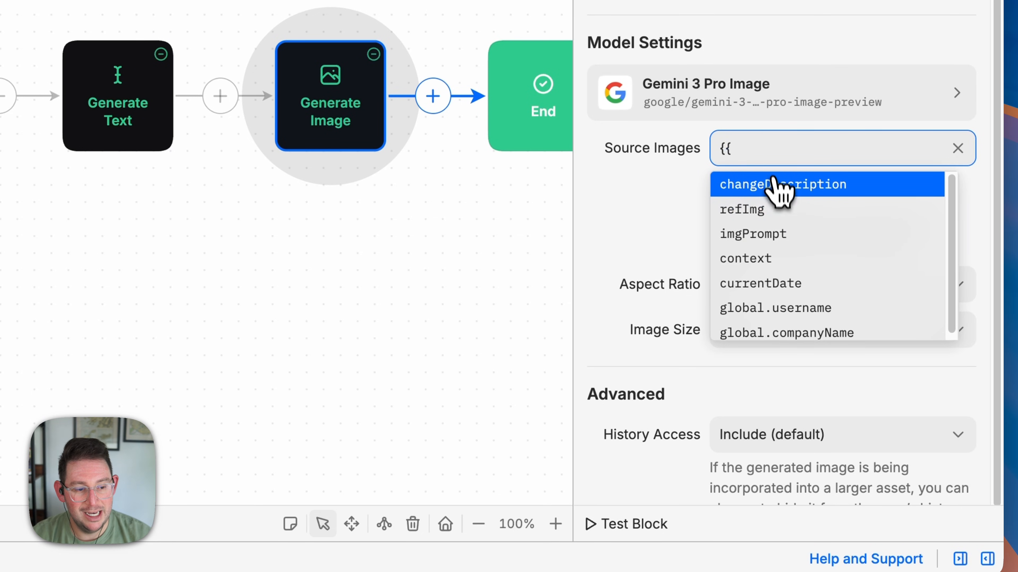
left_click(775, 210)
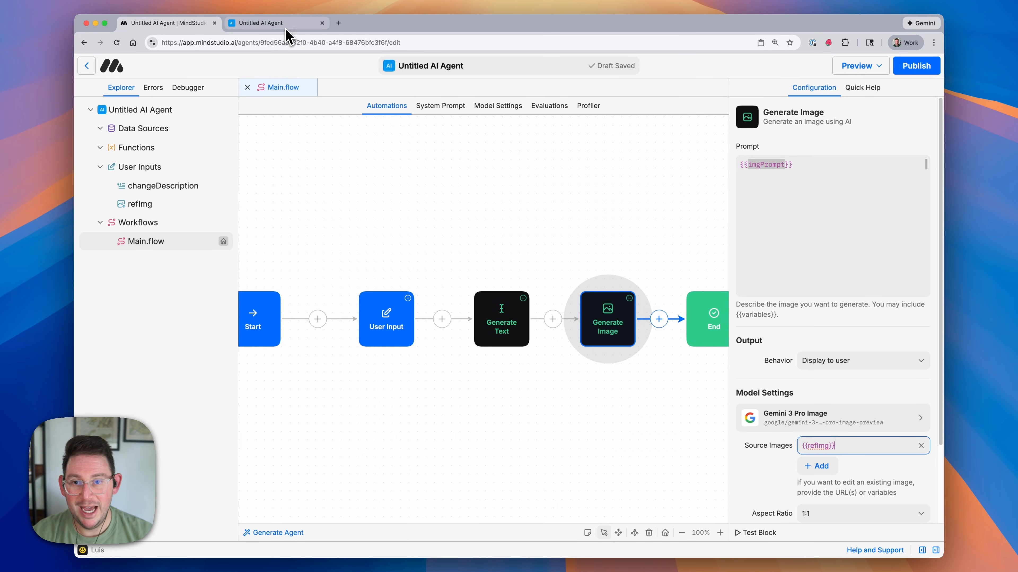
- Reload the draft agent's preview page and upload PFP5.jpg as the profile pic
left_click(276, 23)
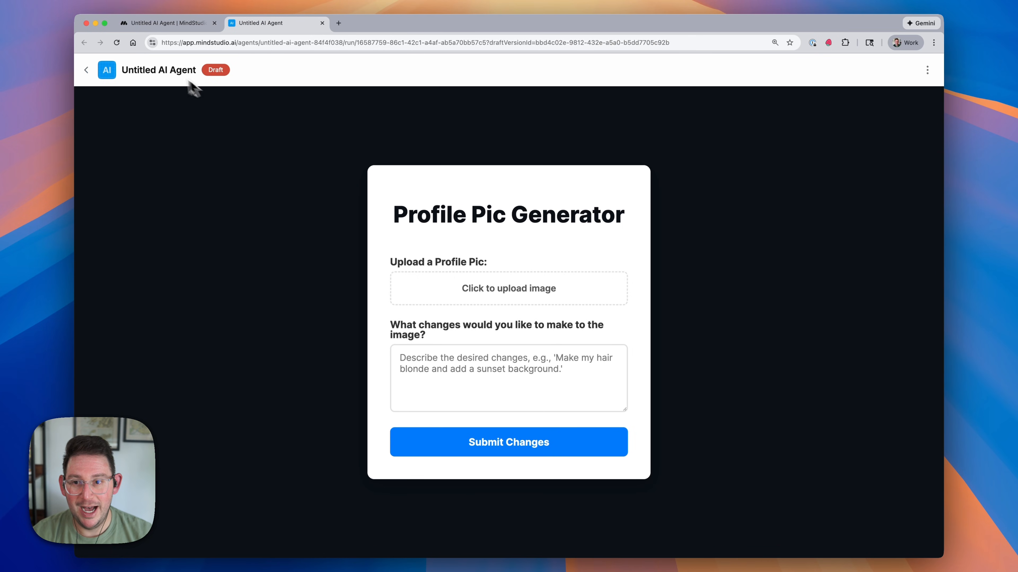
left_click(119, 46)
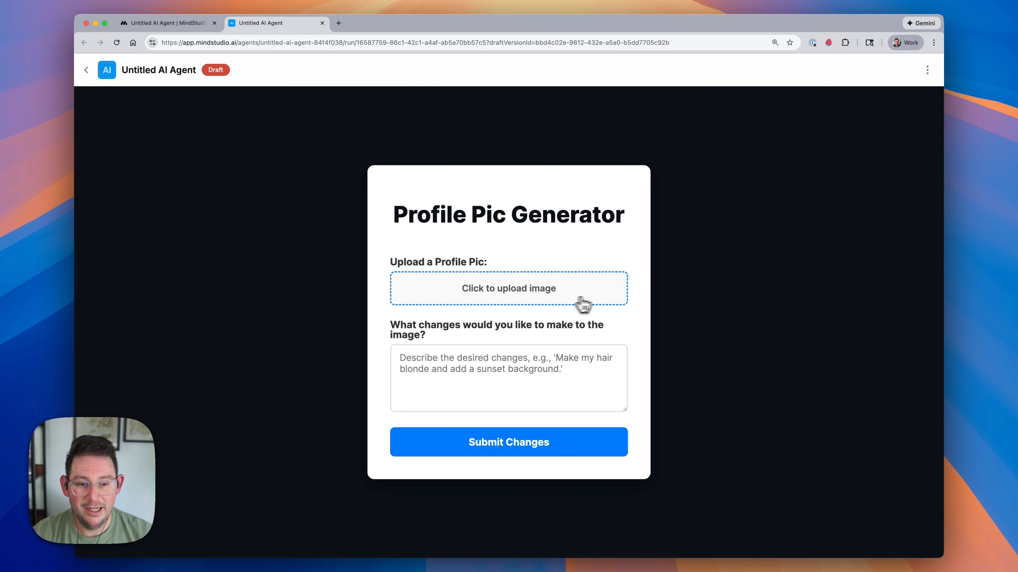
left_click(594, 297)
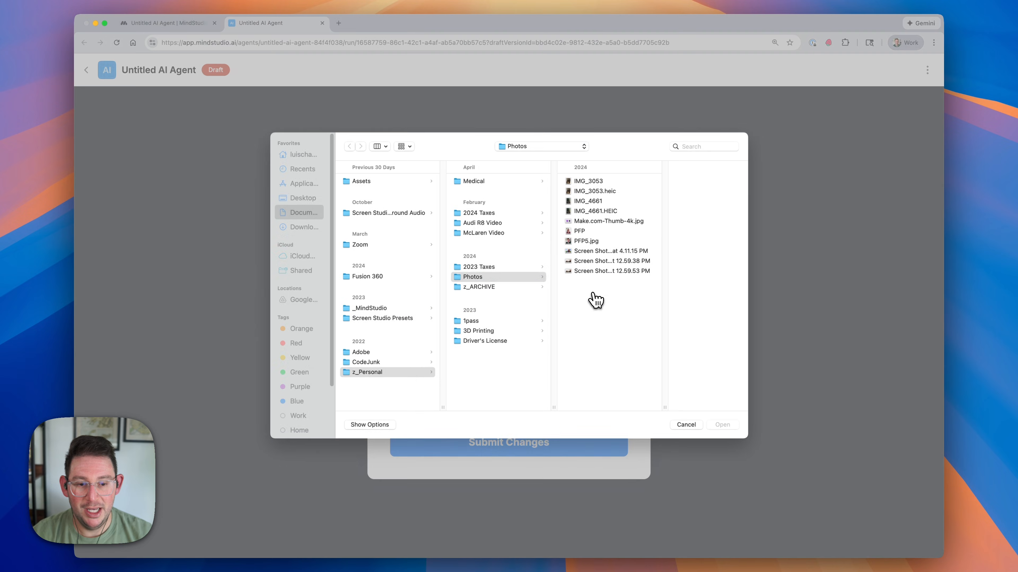
left_click(597, 241)
left_click(723, 425)
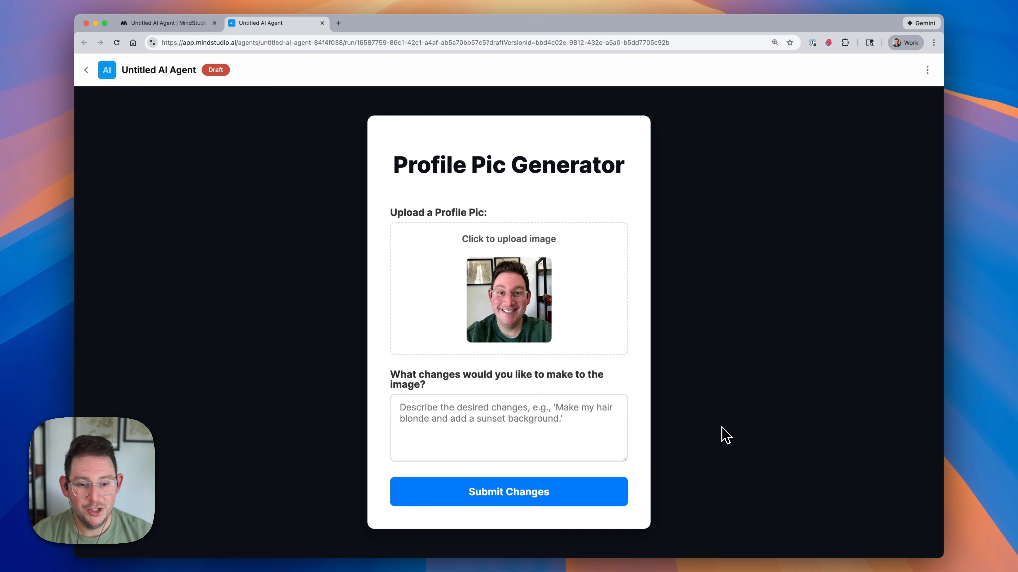
- Describe the change as "Make it look like I'm flying through space" and submit the draft agent's form
left_click(451, 412)
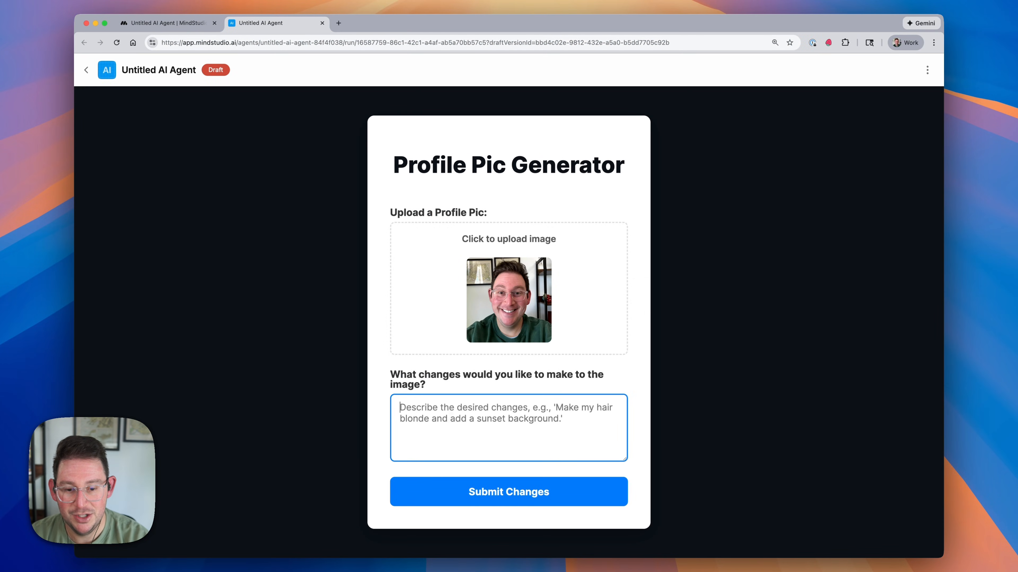
type("Make it look like I'm f")
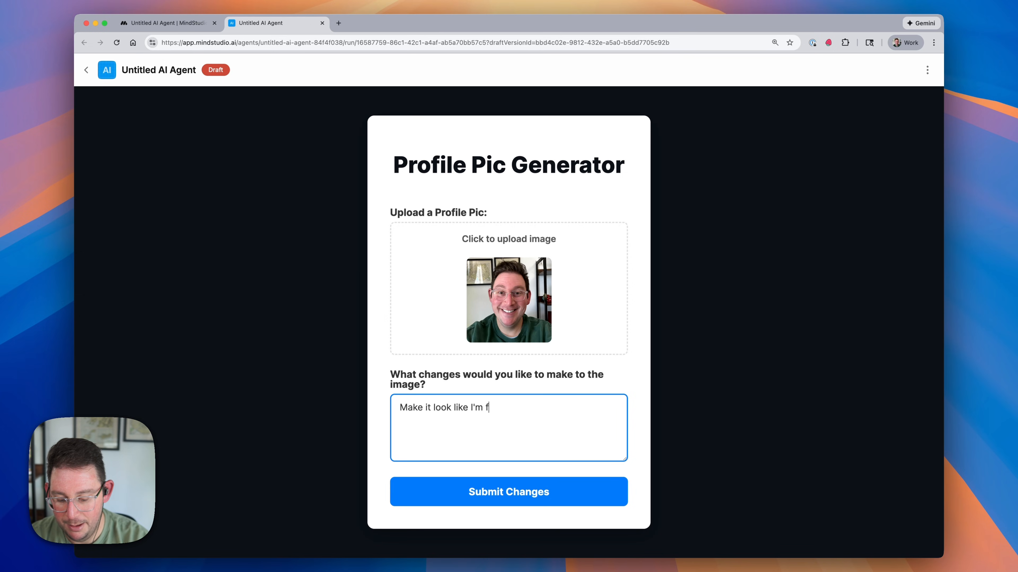
type("lying th")
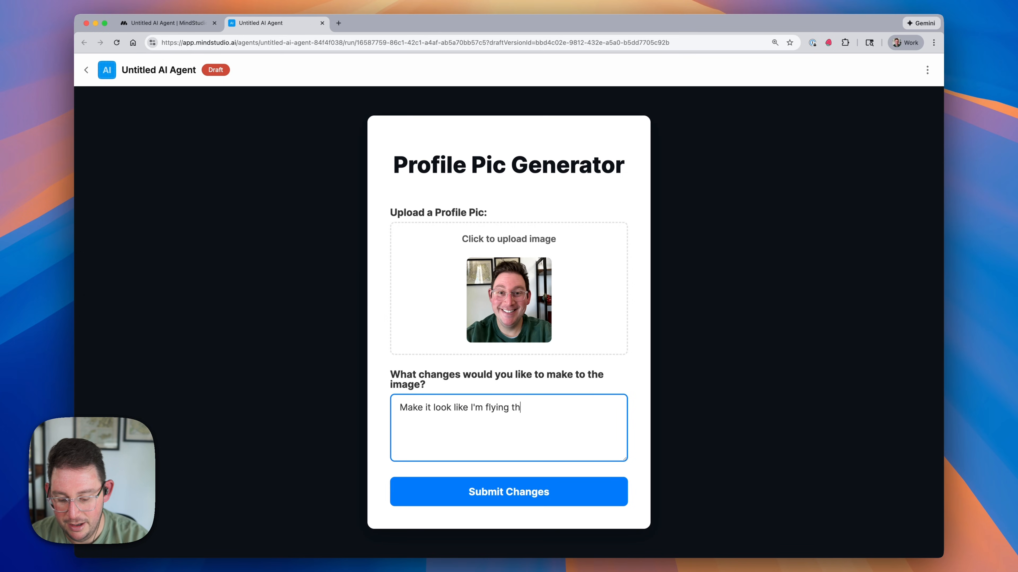
type("rough space")
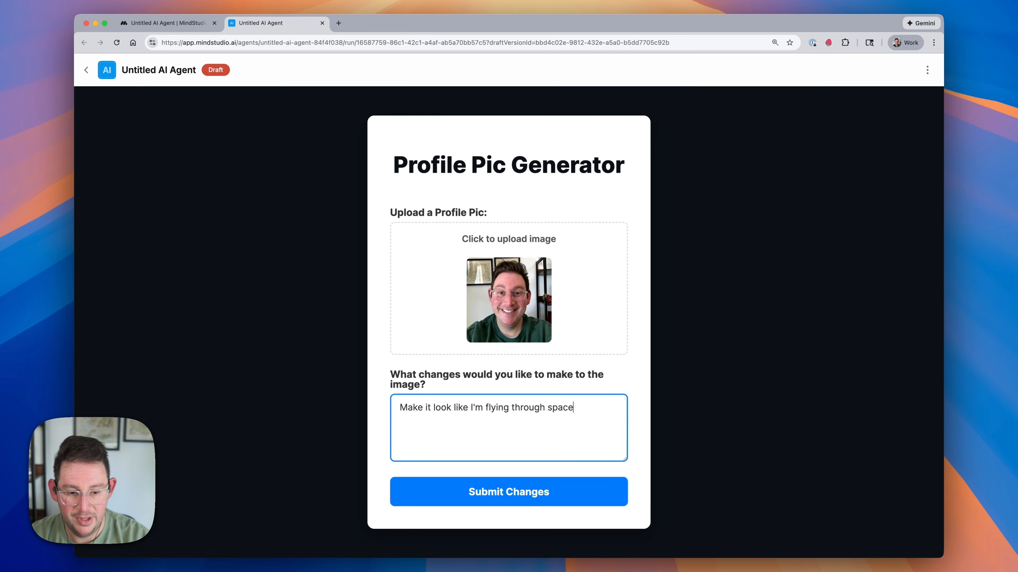
left_click(516, 487)
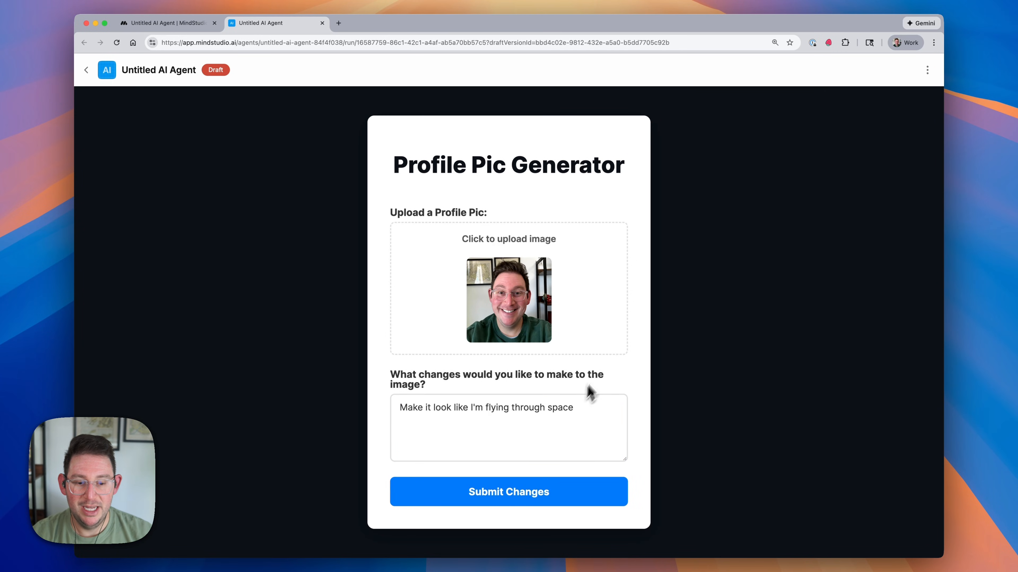
left_click(590, 494)
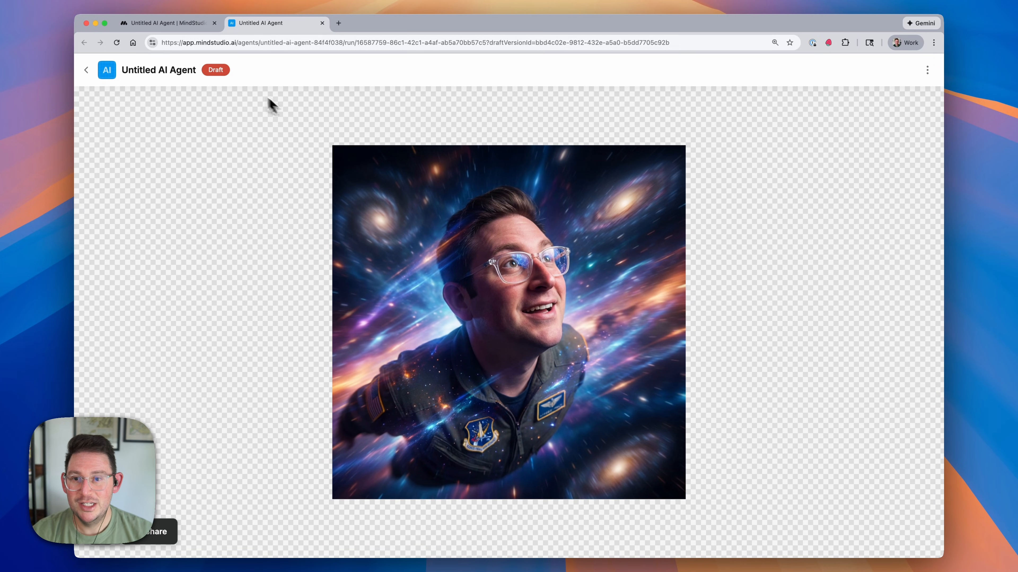
- Return to the agent editor and rename the agent "Profile Pic Generator" in its metadata
left_click(173, 23)
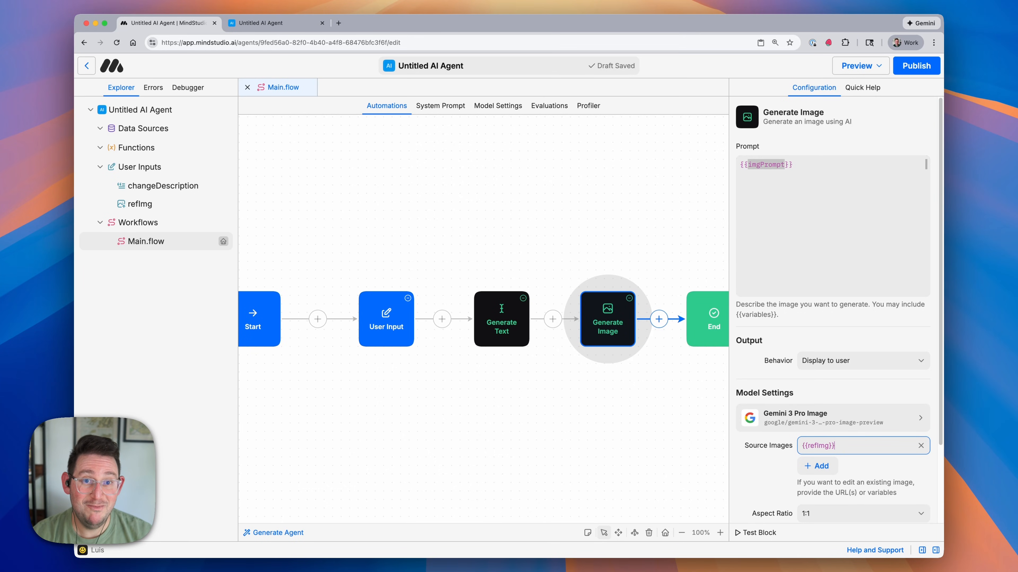
left_click(193, 116)
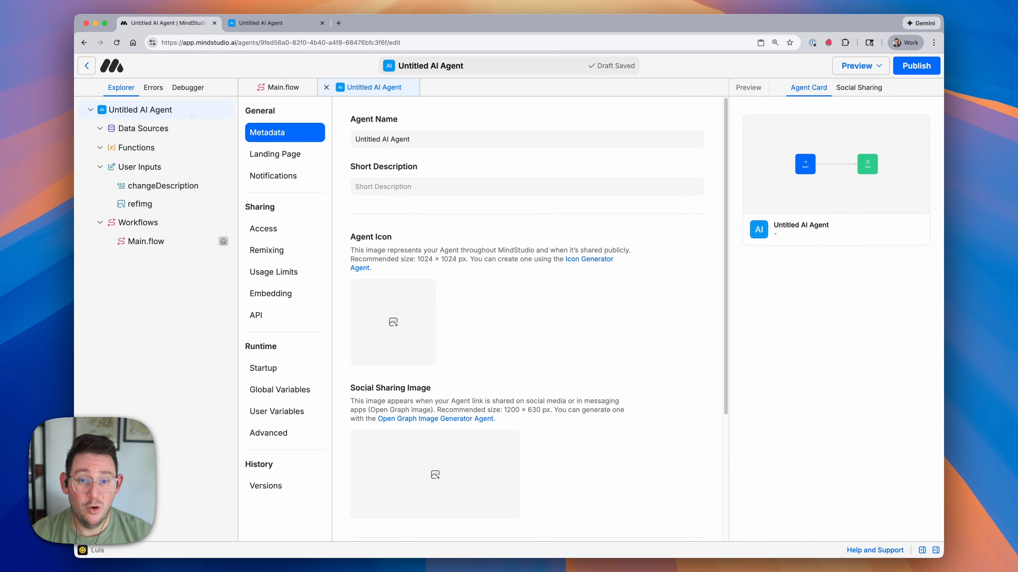
left_click(389, 137)
triple_click(389, 138)
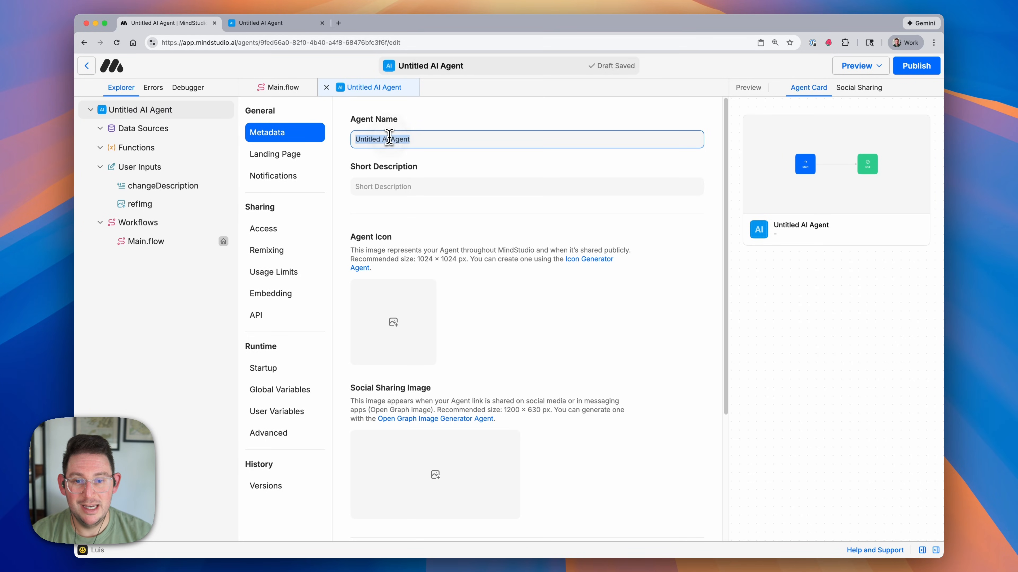
type("Profile P")
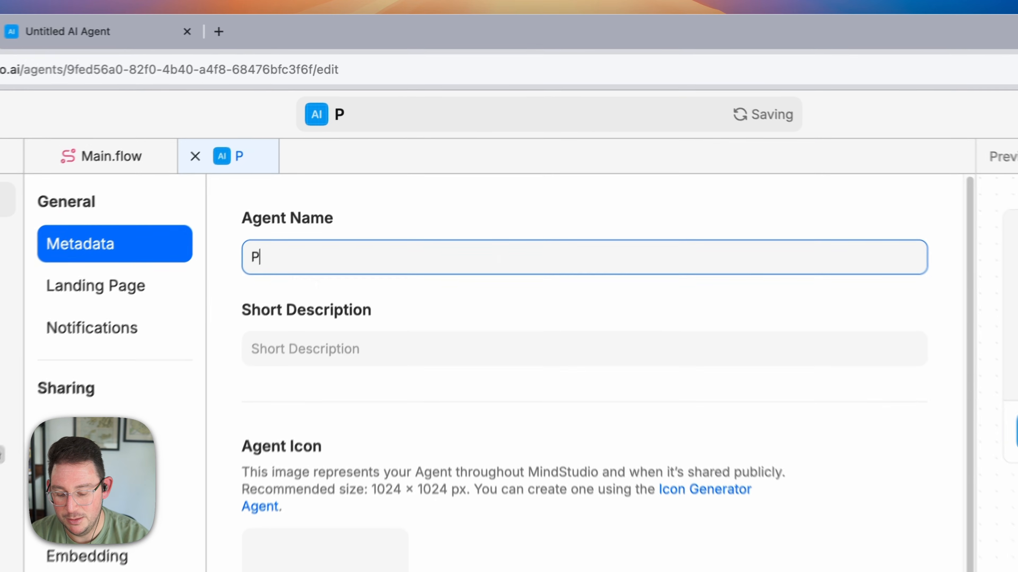
type("ic Generator")
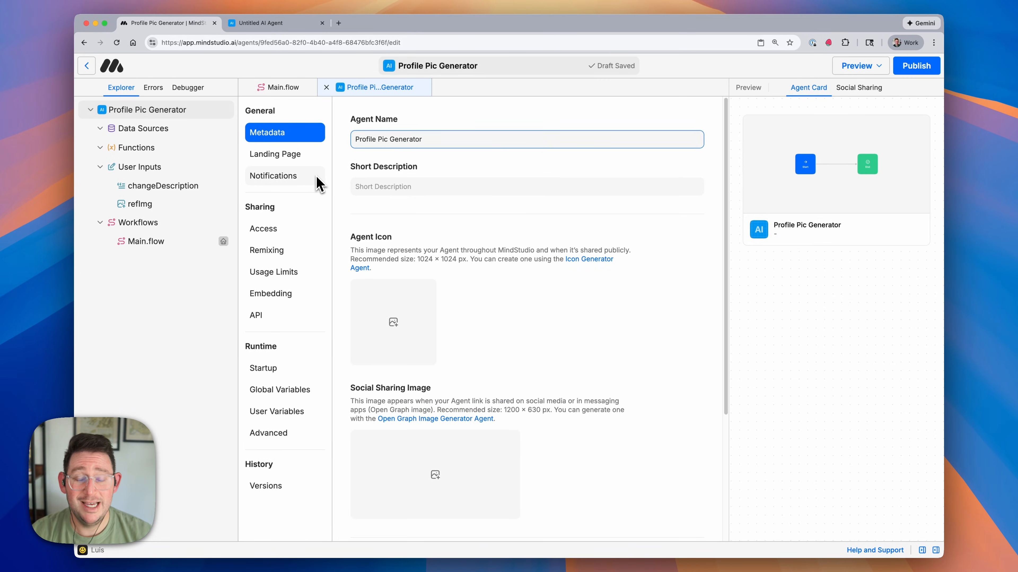
- Check the agent's access settings, return to its metadata and publish the agent
left_click(303, 235)
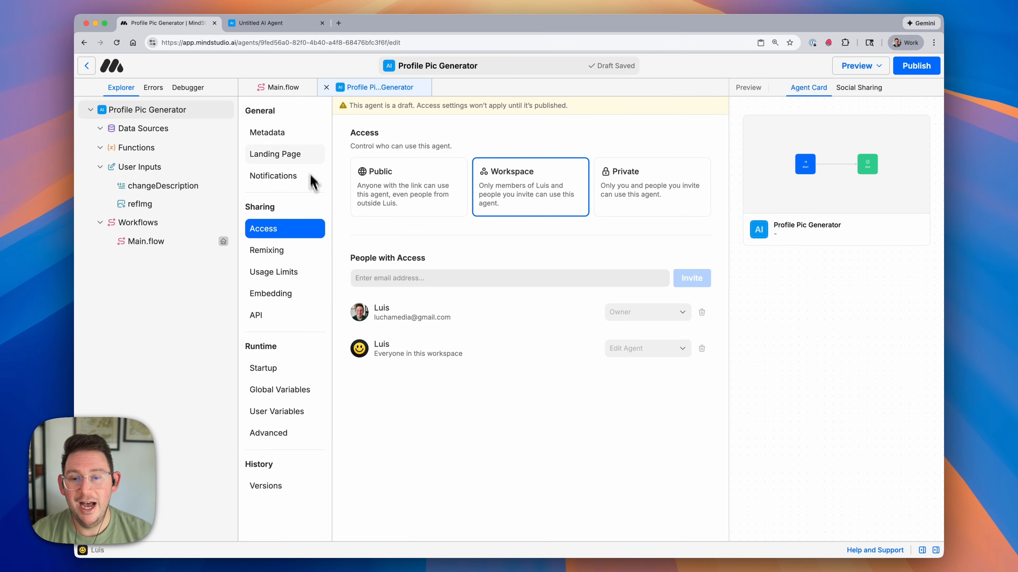
left_click(302, 141)
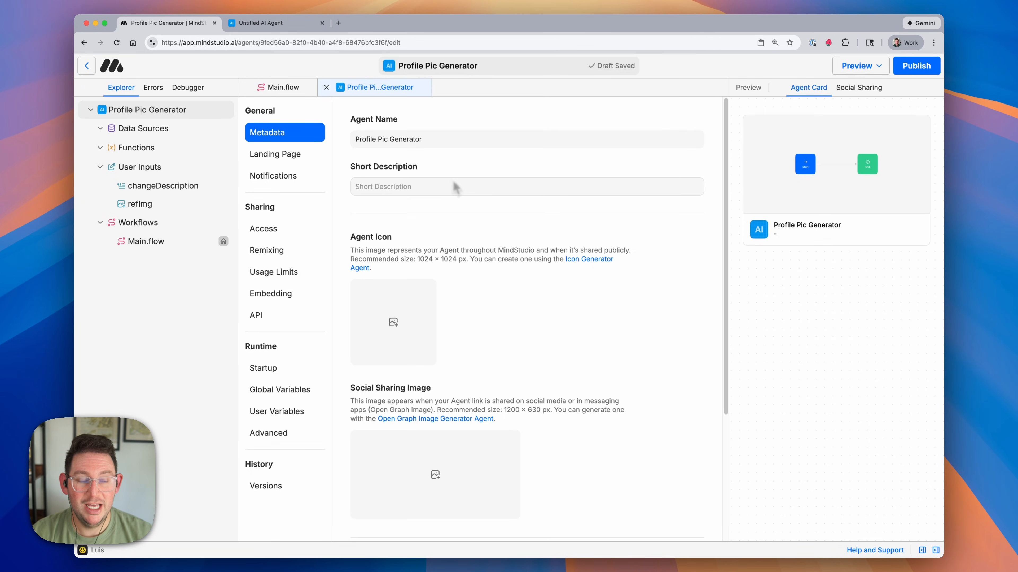
left_click(903, 71)
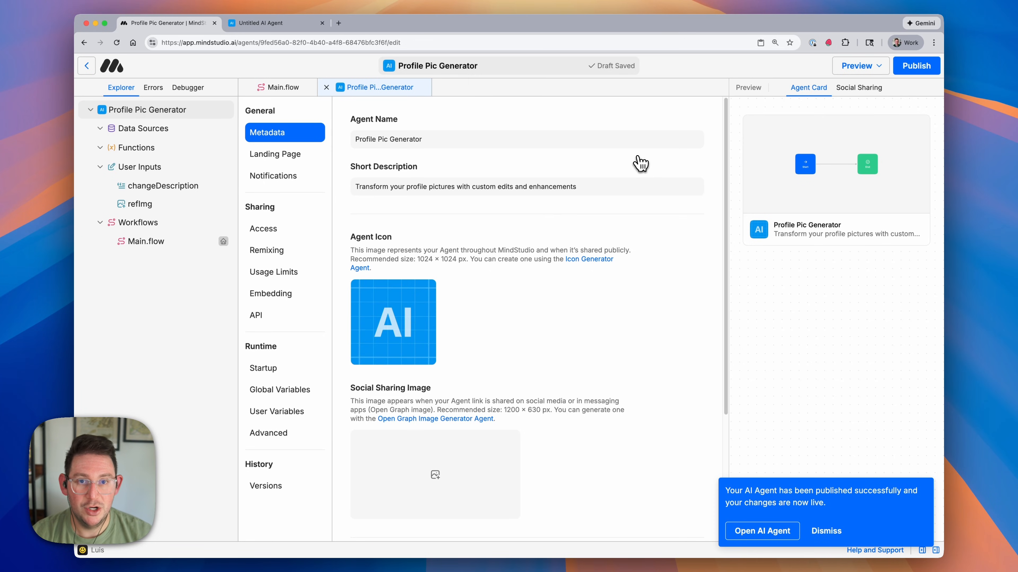
- Open the published Profile Pic Generator agent and upload PFP5.jpg as the profile pic
left_click(750, 532)
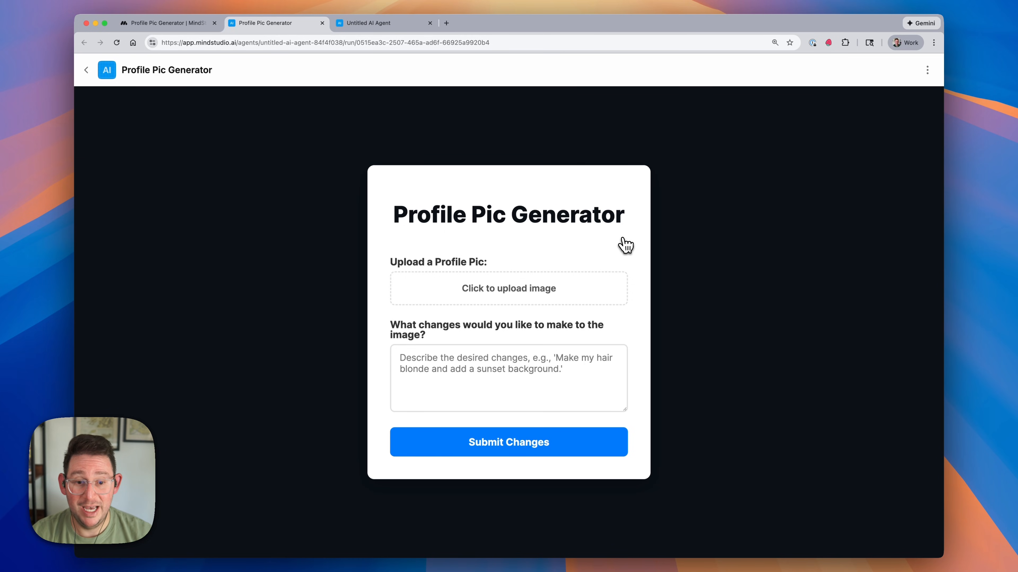
left_click(577, 299)
left_click(592, 243)
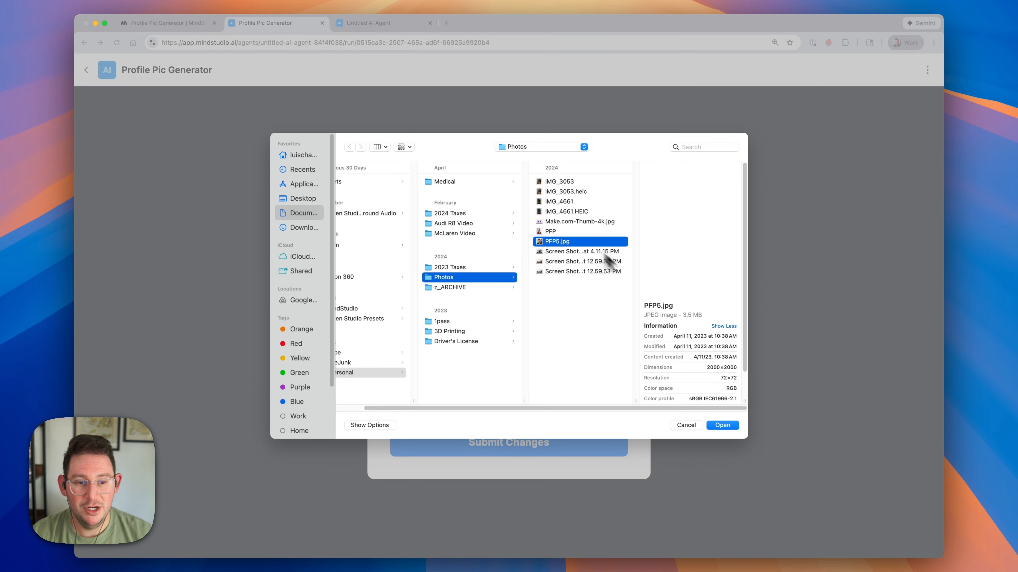
left_click(730, 424)
- Describe the change as "Make it look like I'm surfing" and submit the published agent's form
left_click(476, 412)
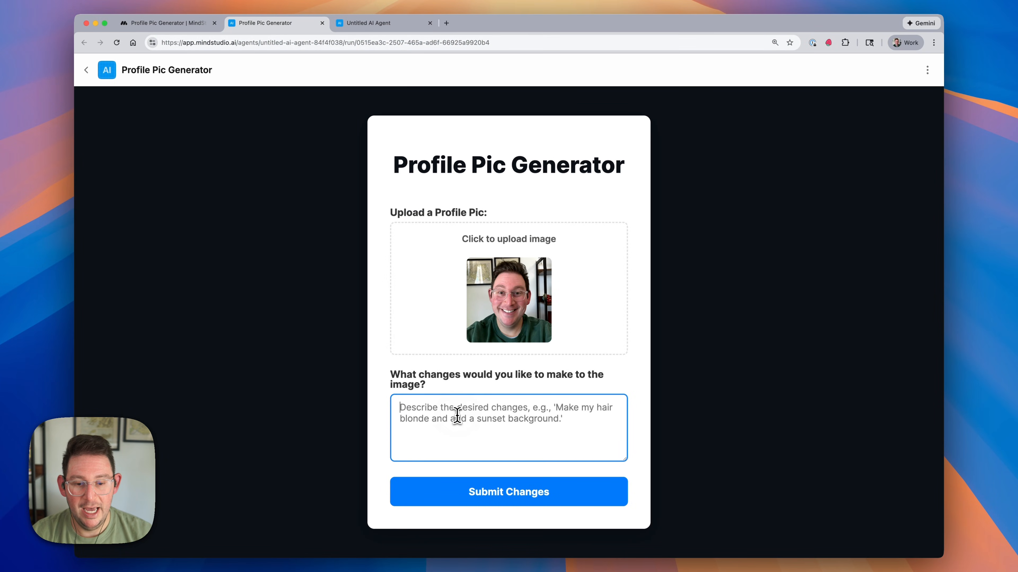
type("Make it look")
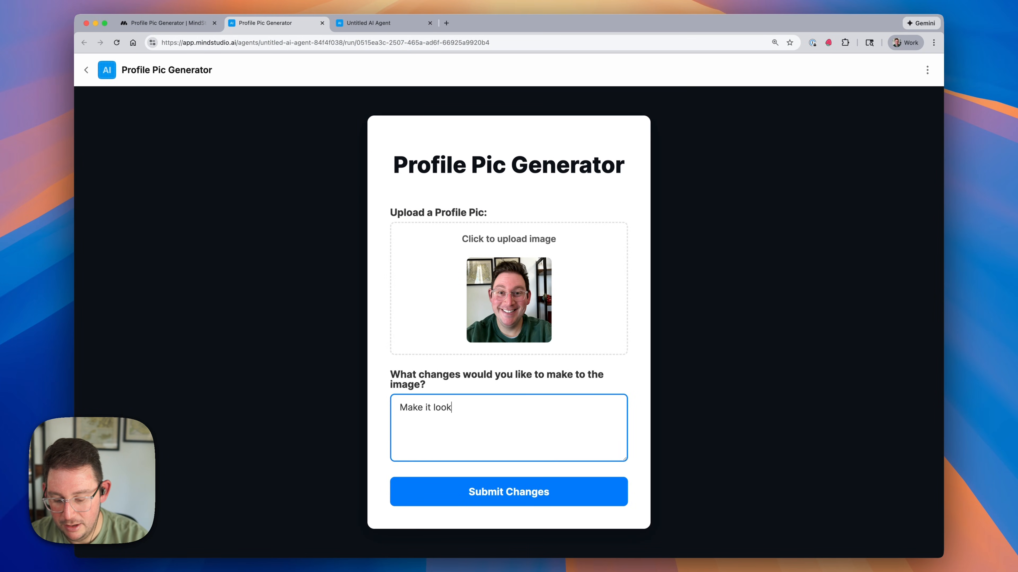
type(" like I'm su")
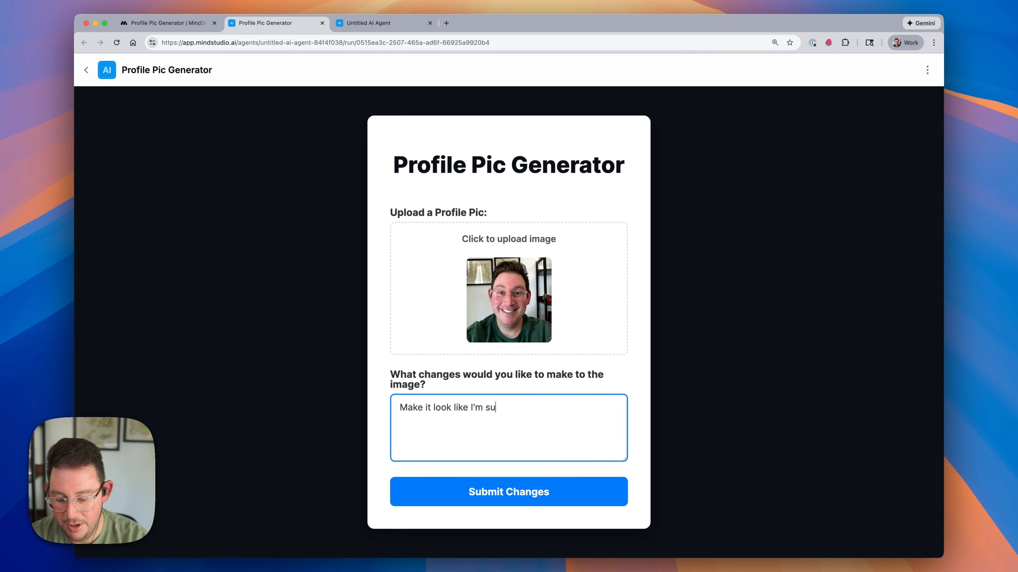
type("rfing")
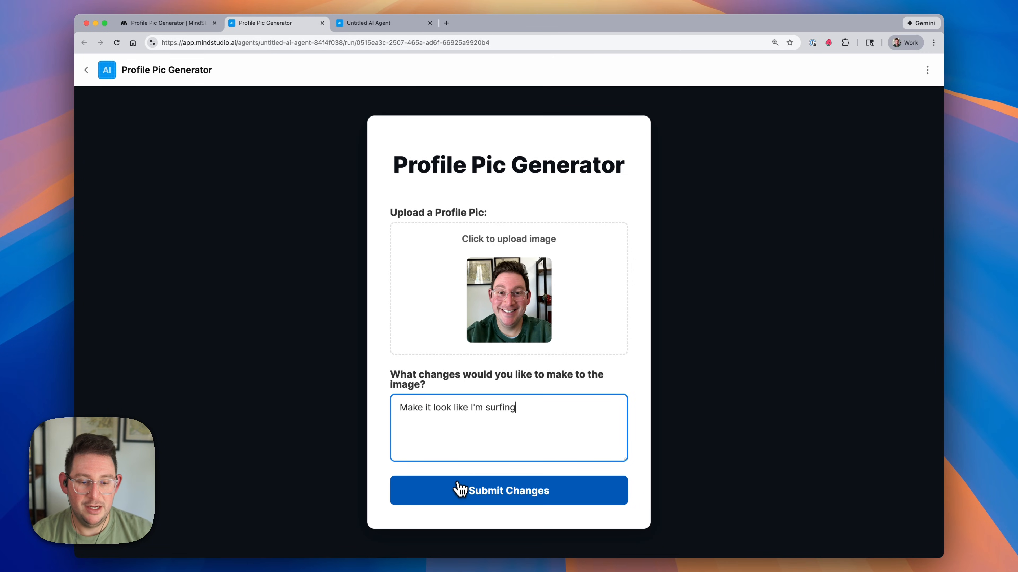
left_click(458, 491)
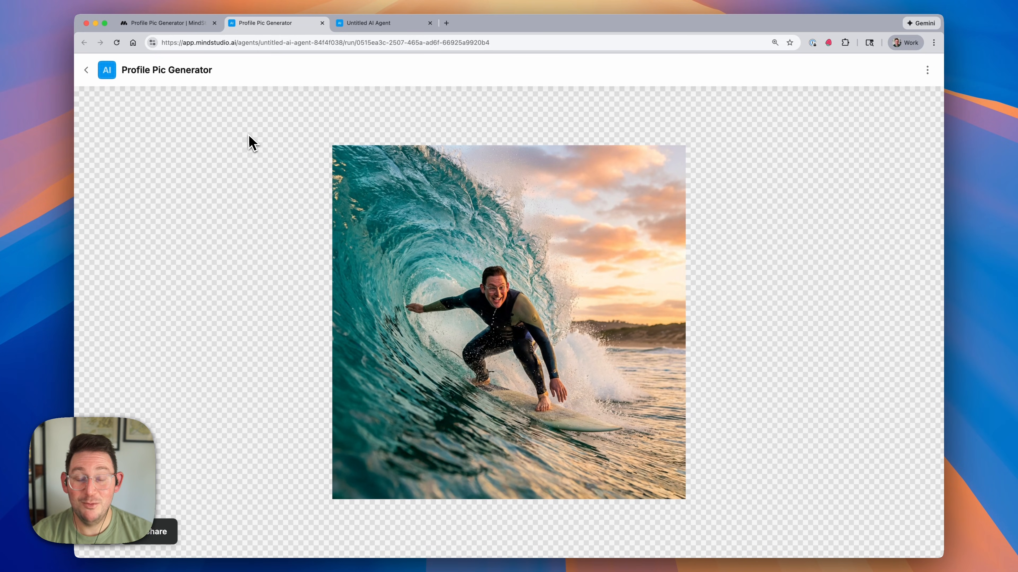
- Return to the agent editor and close the agent's settings to get back to the Main.flow workflow
left_click(186, 26)
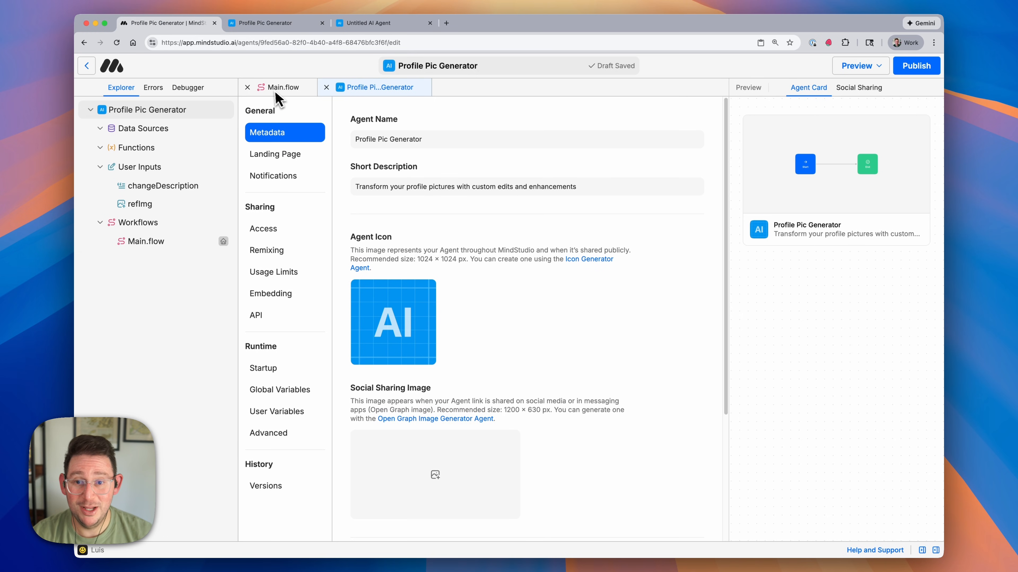
left_click(327, 87)
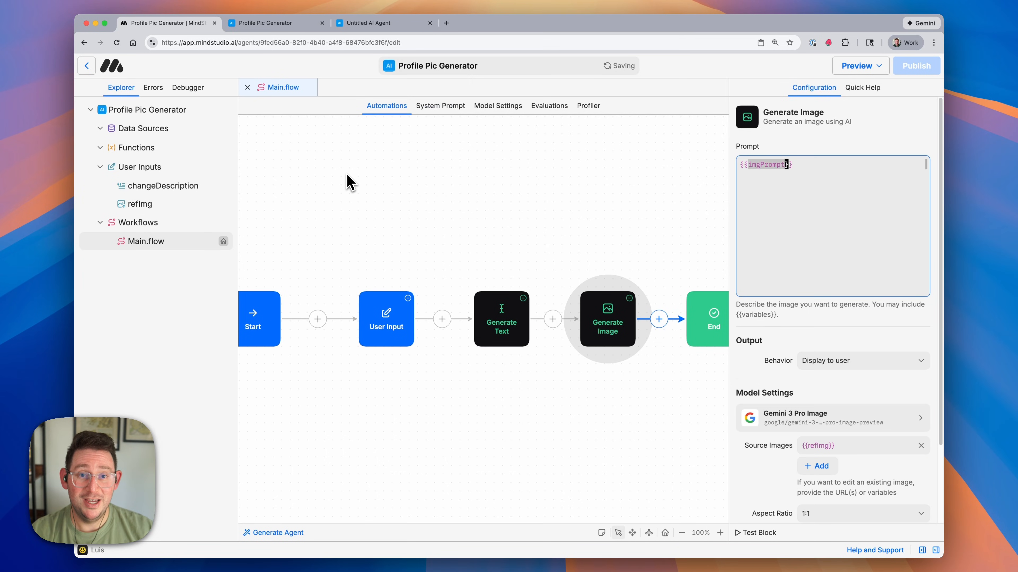